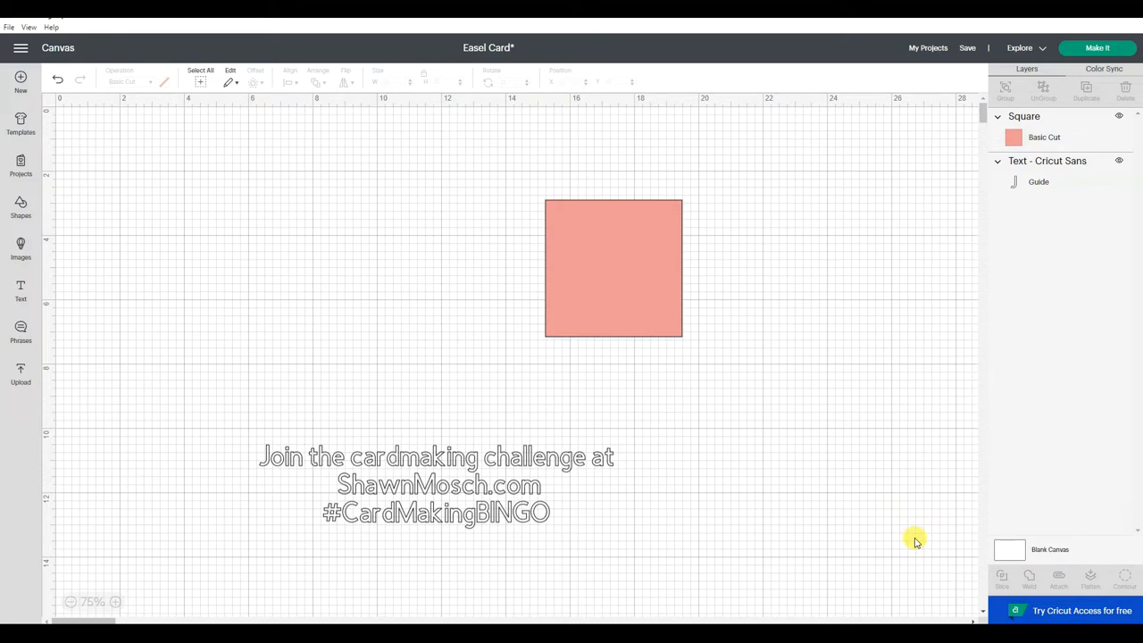
Step: Duplicate the salmon square and move the copy left of the original
click(632, 254)
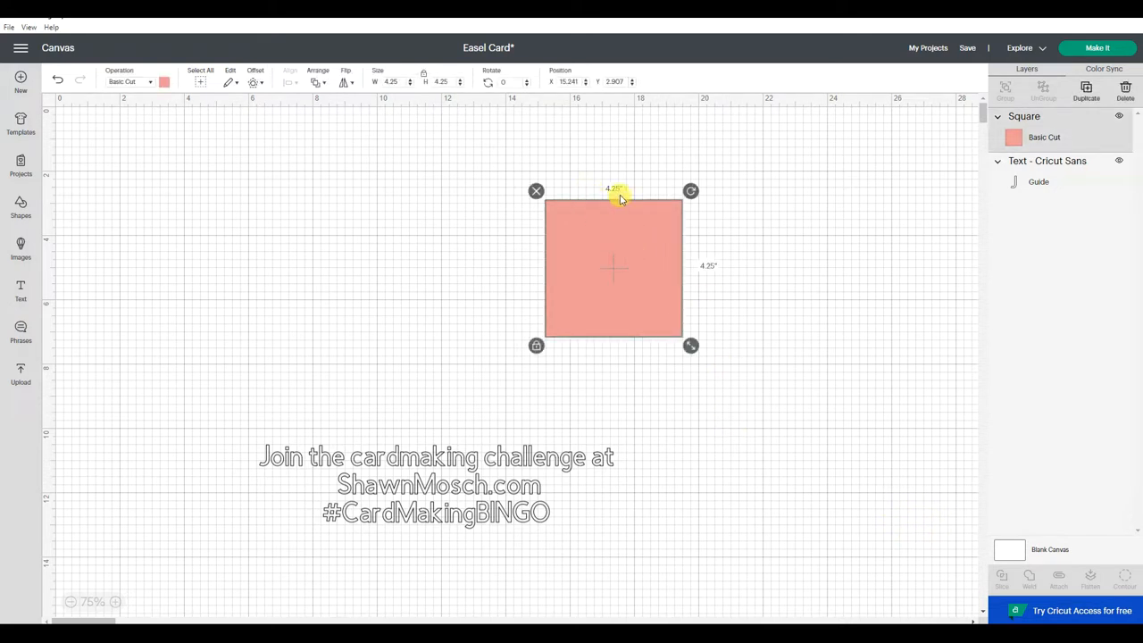
right_click(631, 294)
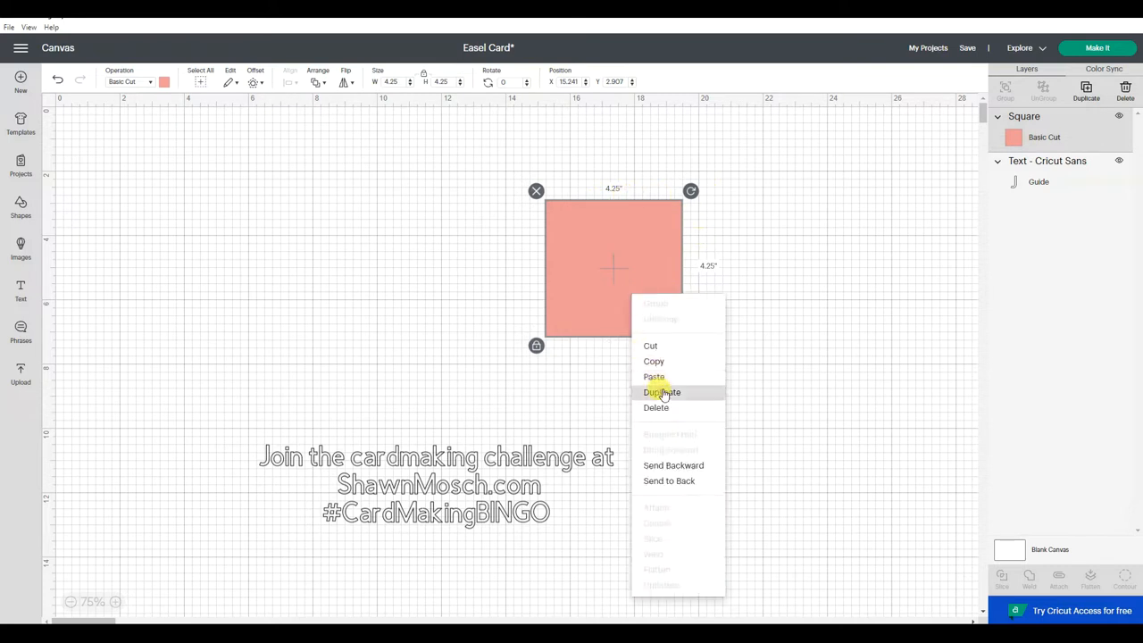
click(640, 301)
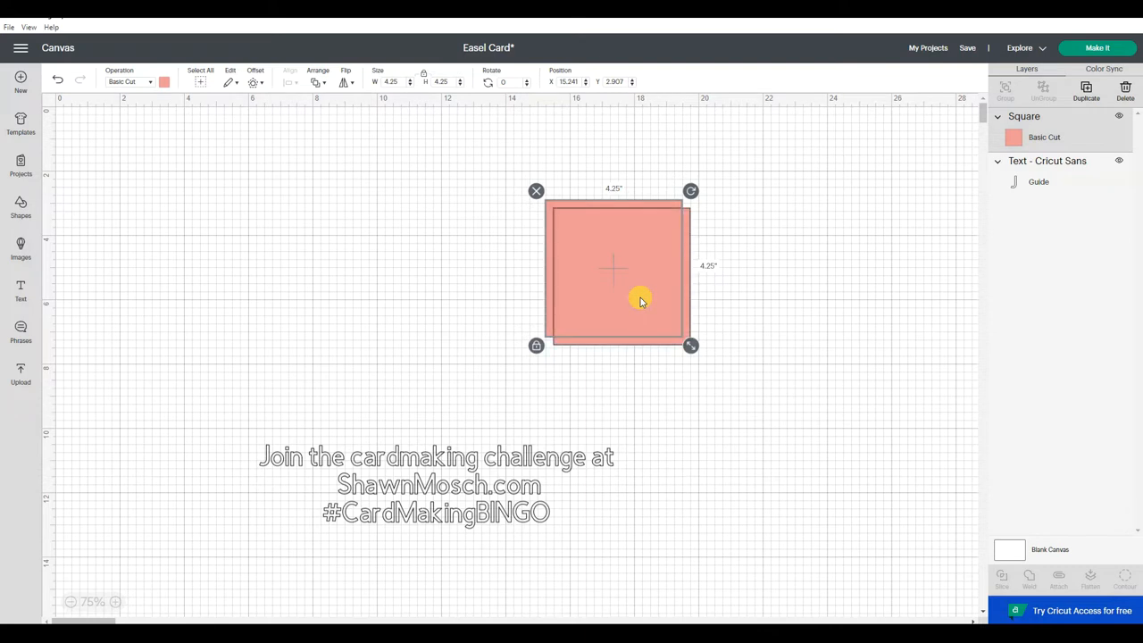
drag(547, 298, 396, 295)
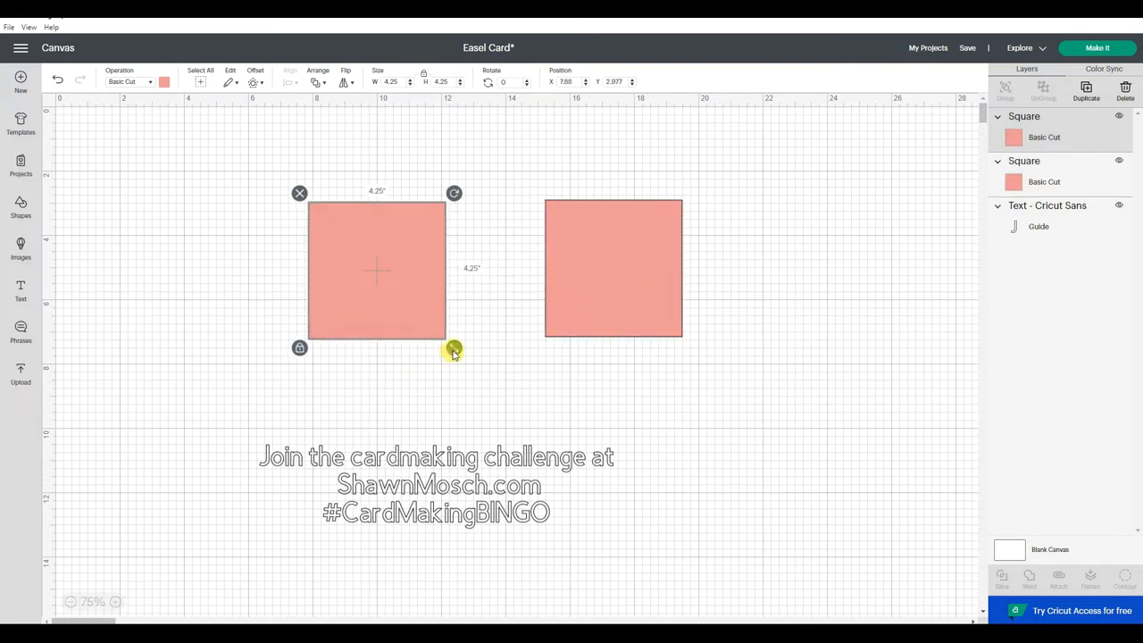
Step: Unlock proportions, widen the copy to 8.5 inches, shift it left and relock
click(302, 350)
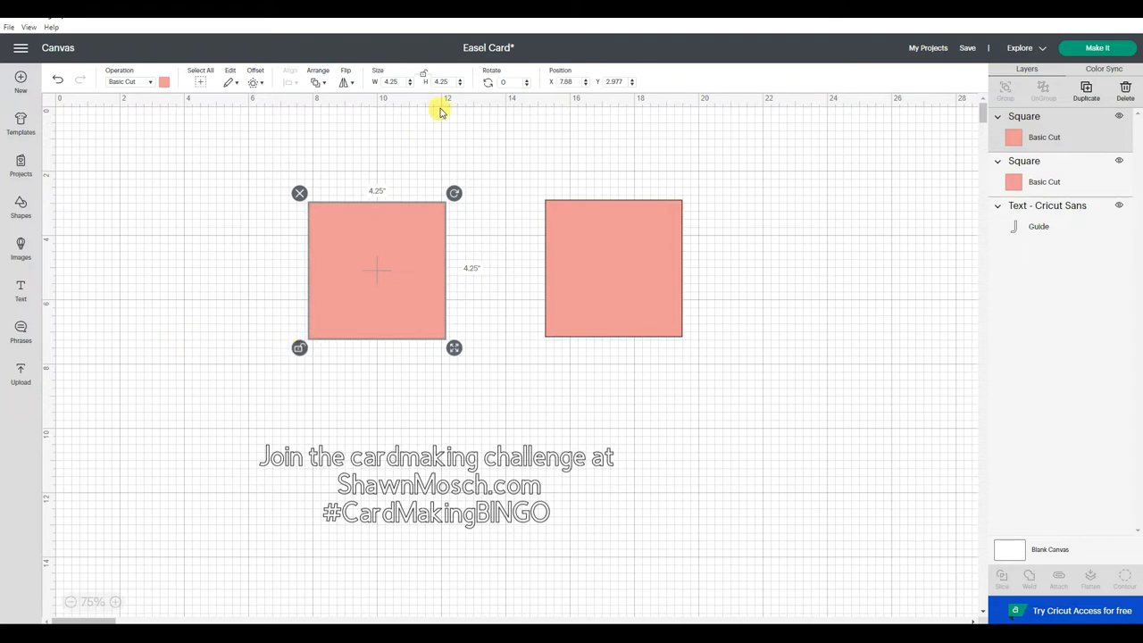
click(393, 82)
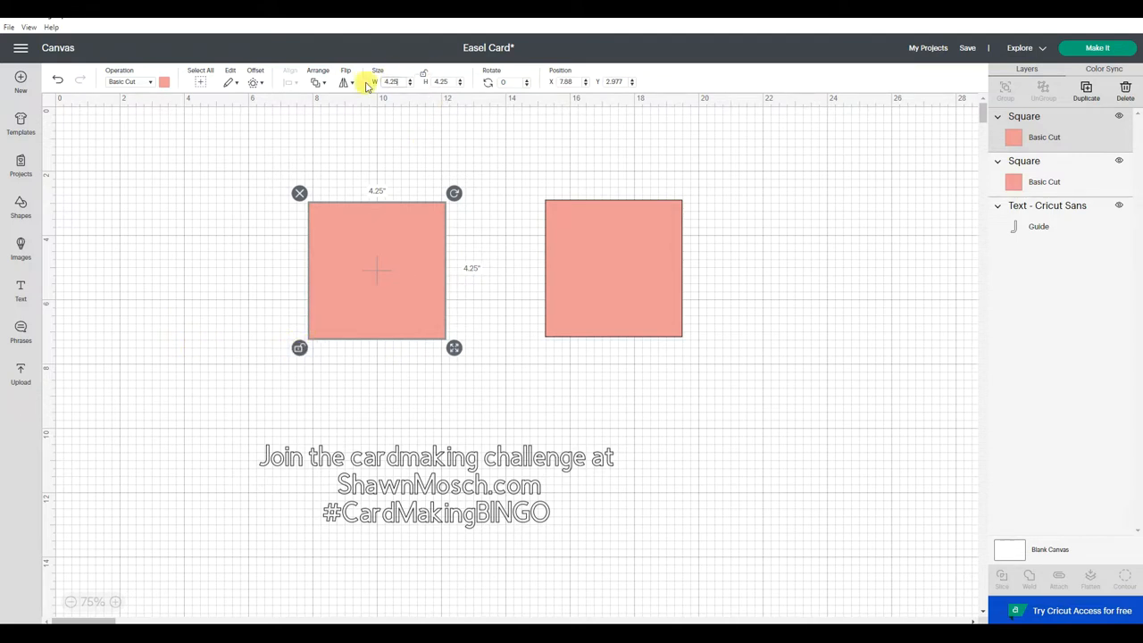
key(ctrl+a)
text(8)
key(Return)
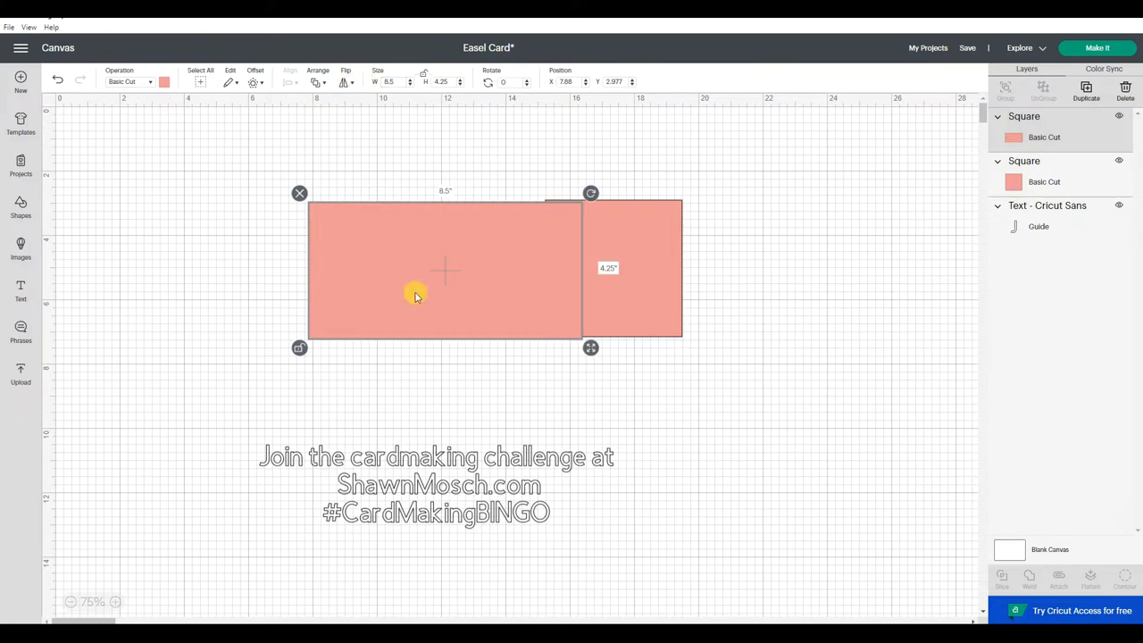
drag(432, 265, 323, 259)
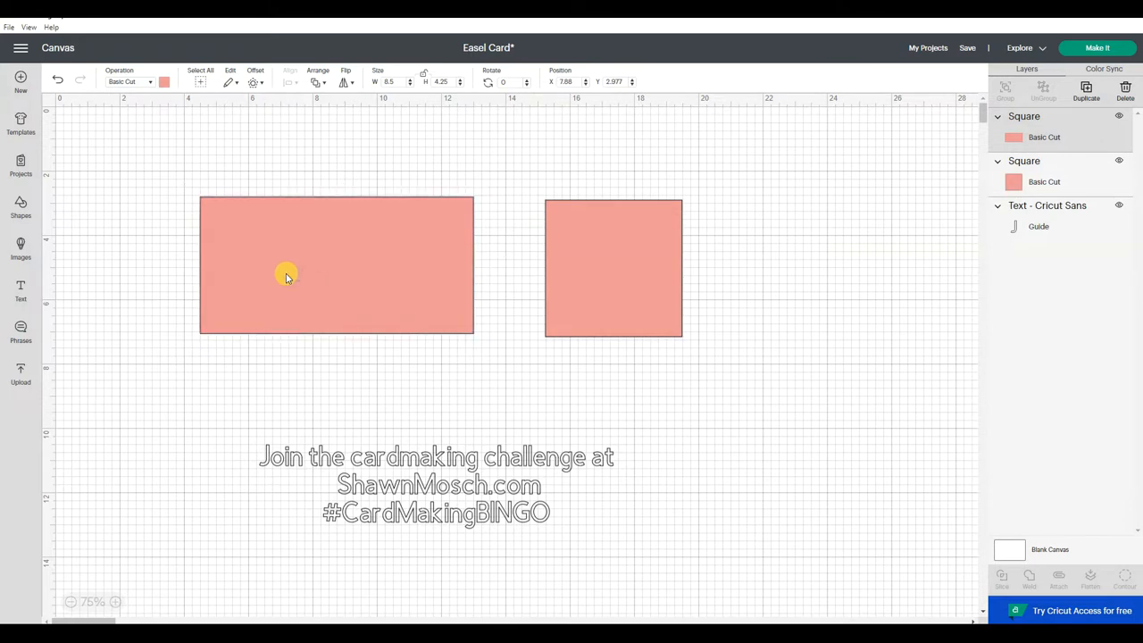
click(191, 343)
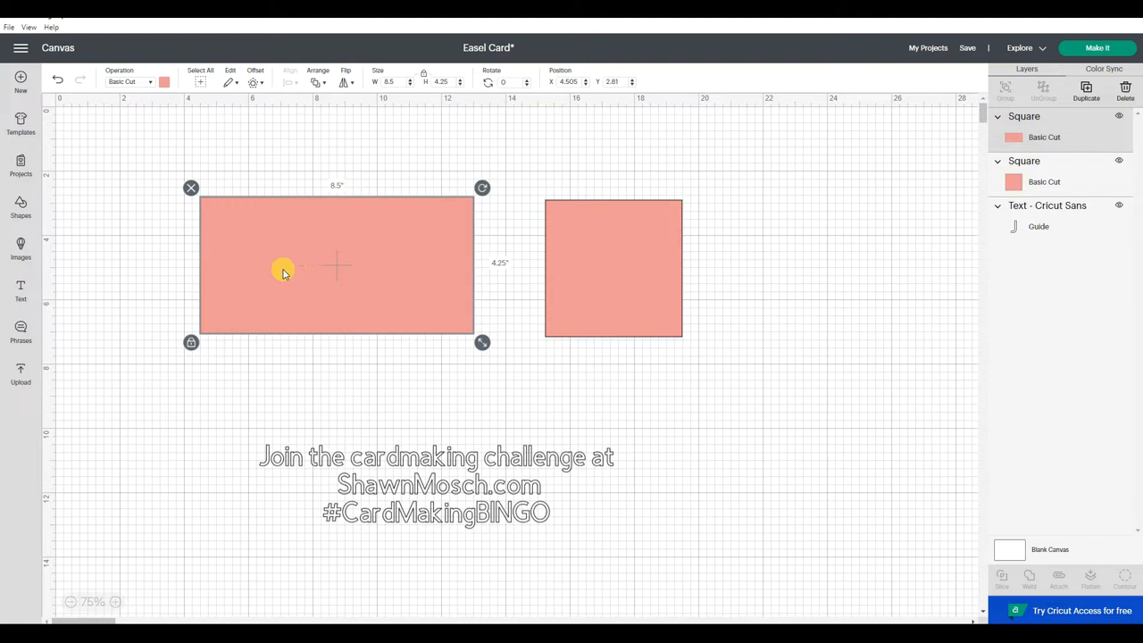
Step: Add a line from Shapes and set its height to 4.25 inches
click(20, 210)
click(71, 147)
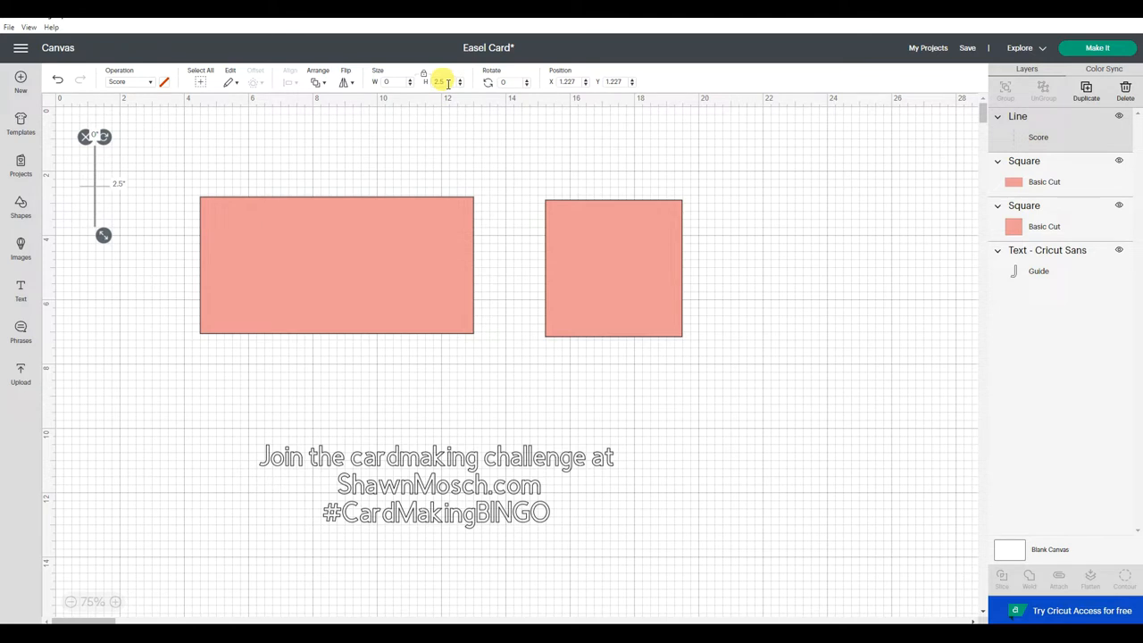
double_click(442, 83)
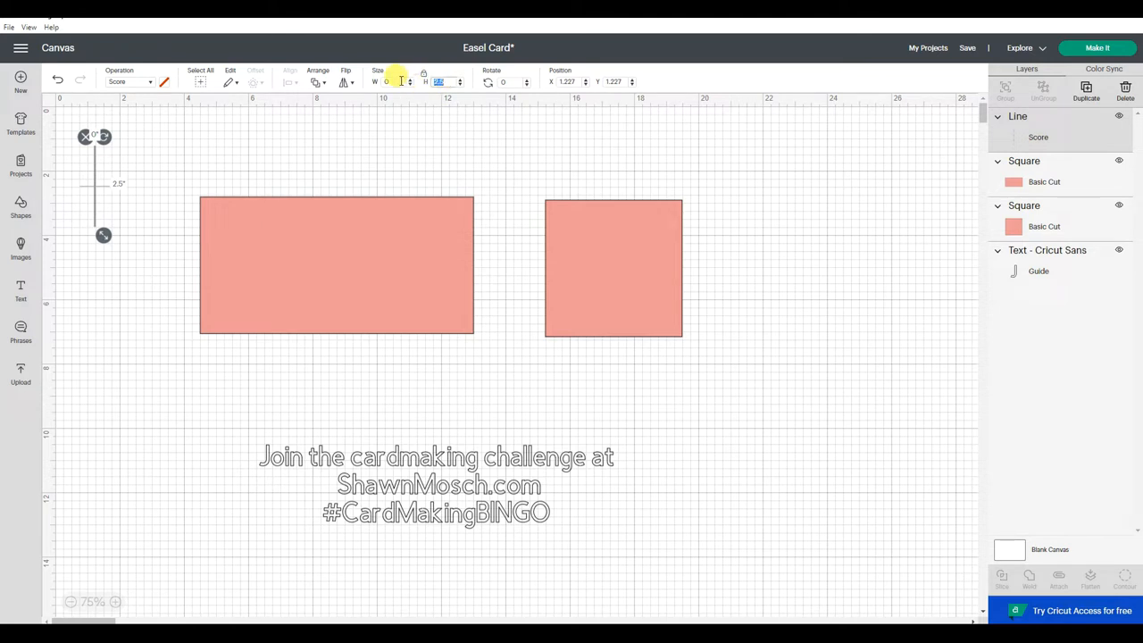
text(4.)
key(Return)
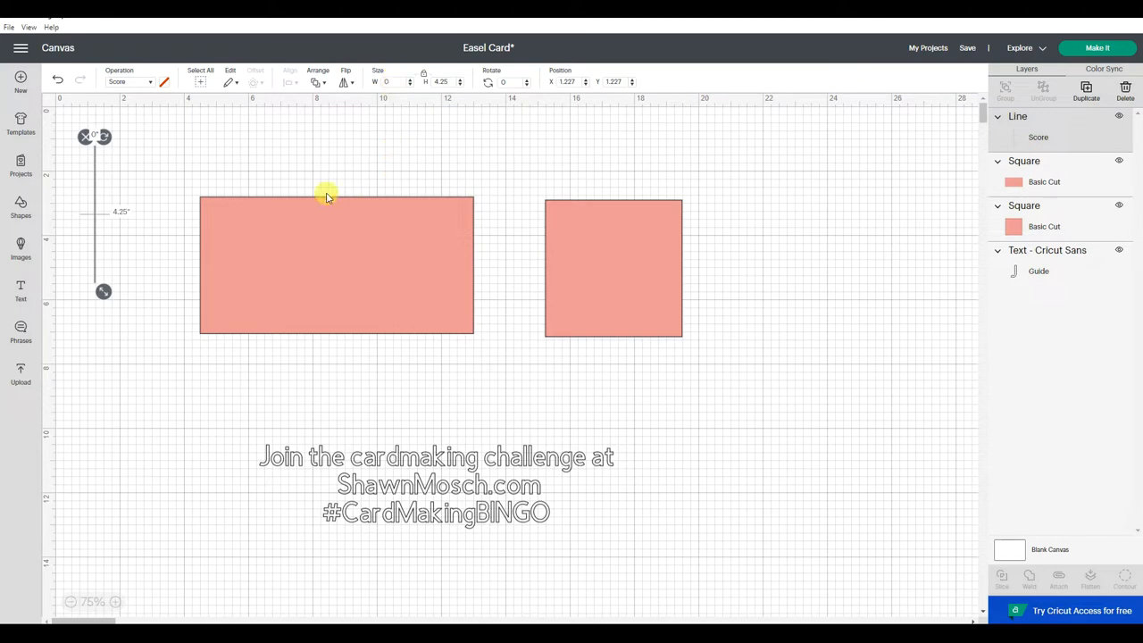
click(175, 219)
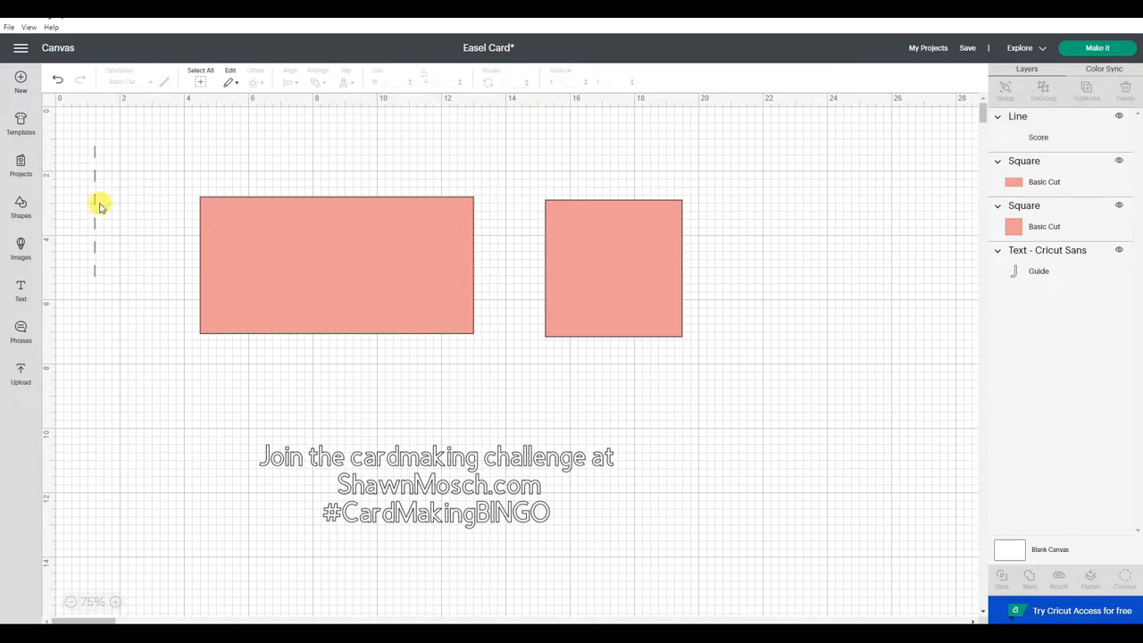
Step: Duplicate the score line to get a second one
right_click(98, 208)
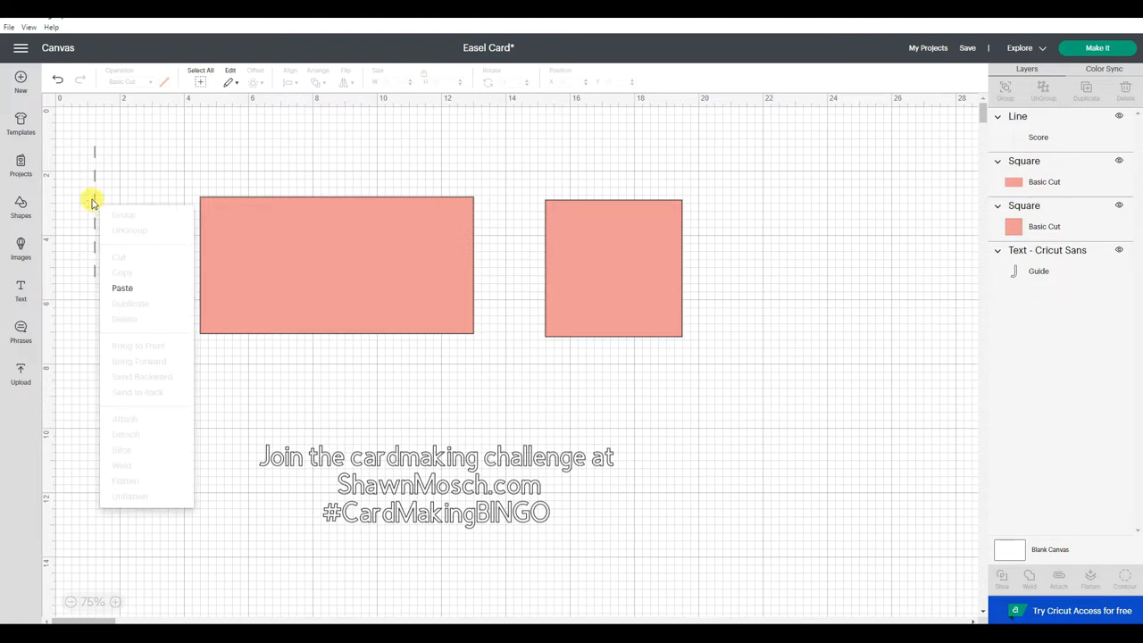
click(92, 201)
right_click(92, 202)
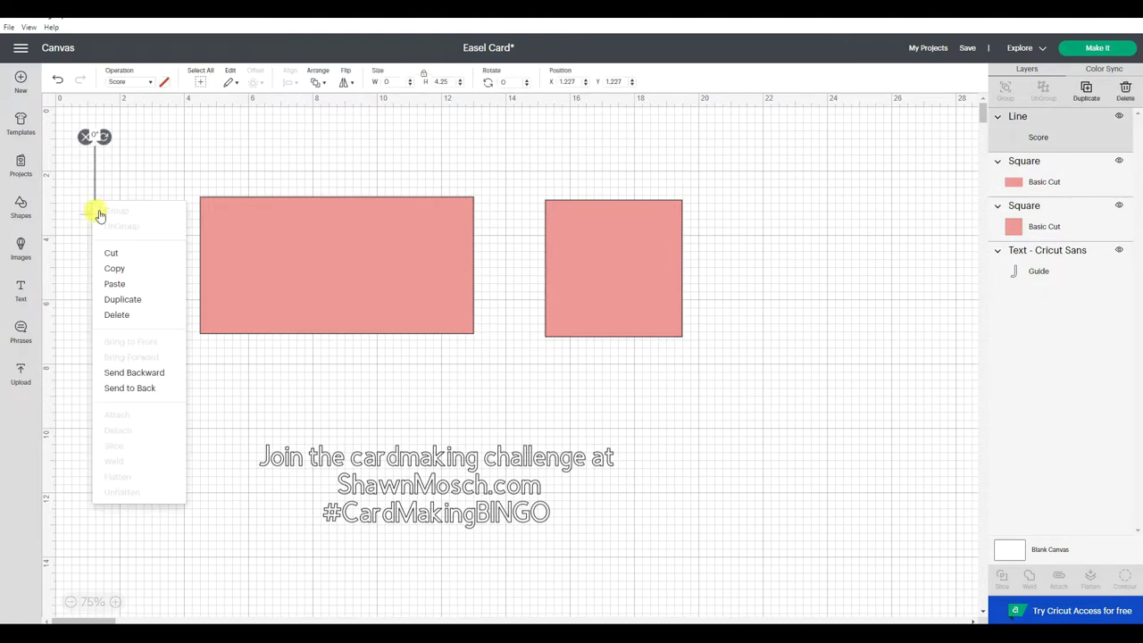
click(122, 299)
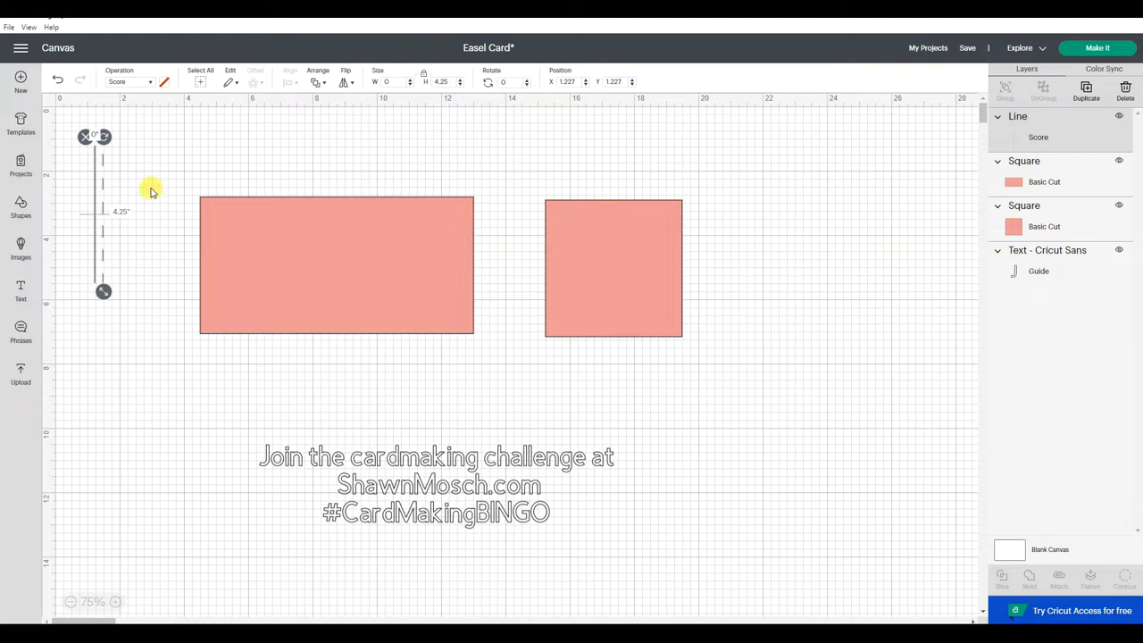
click(94, 156)
Step: Centre the two score lines on each other, then select them with the card base
drag(80, 134, 143, 308)
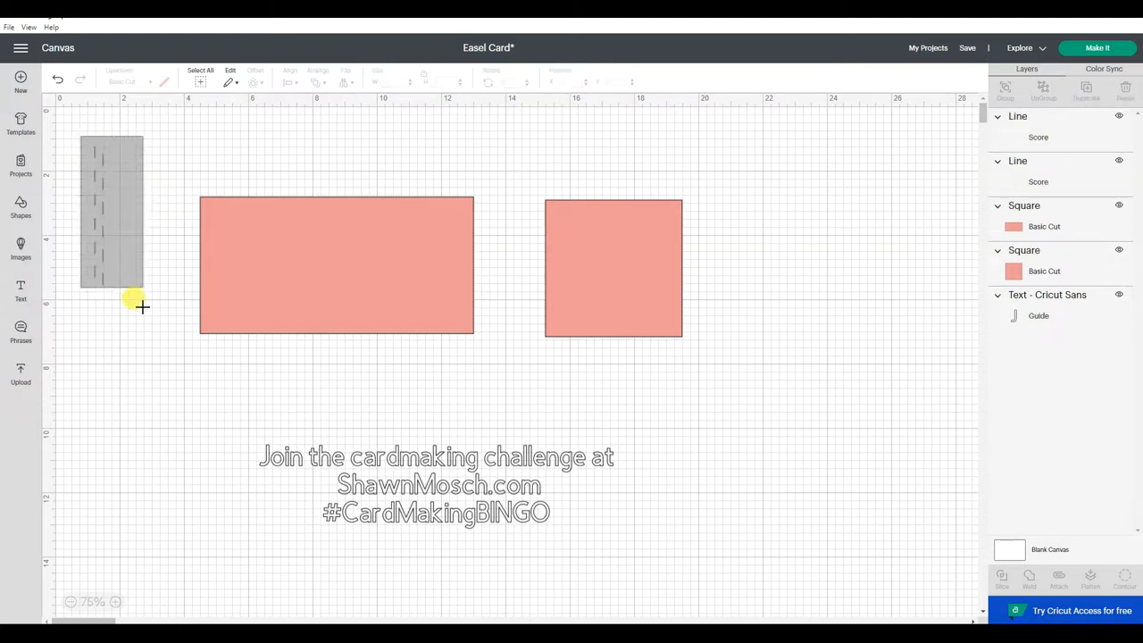
click(291, 82)
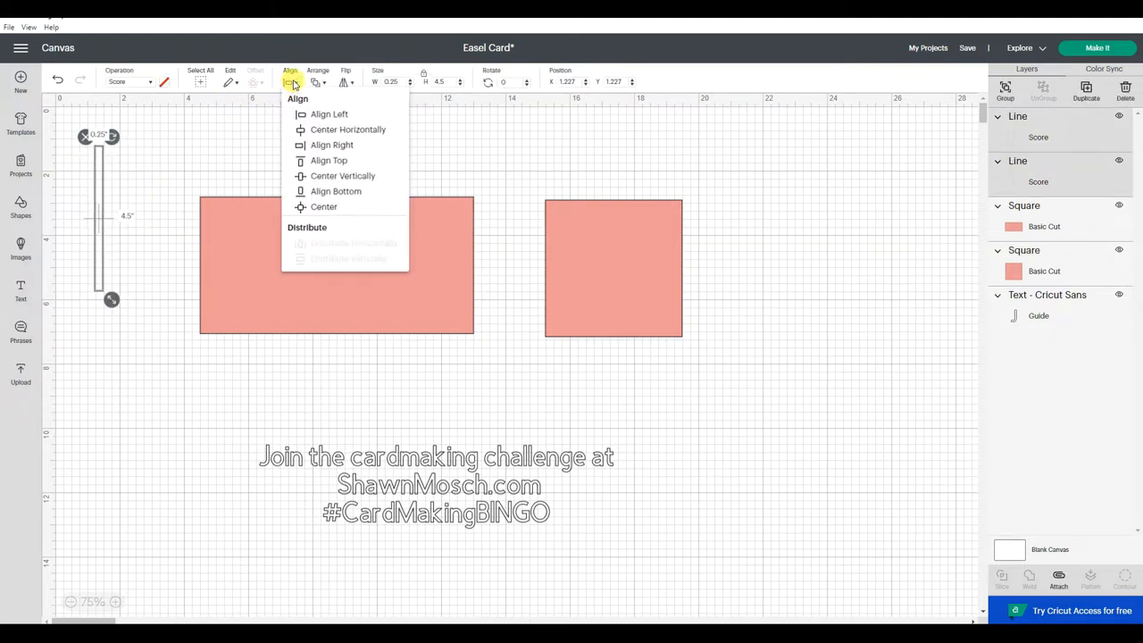
click(325, 208)
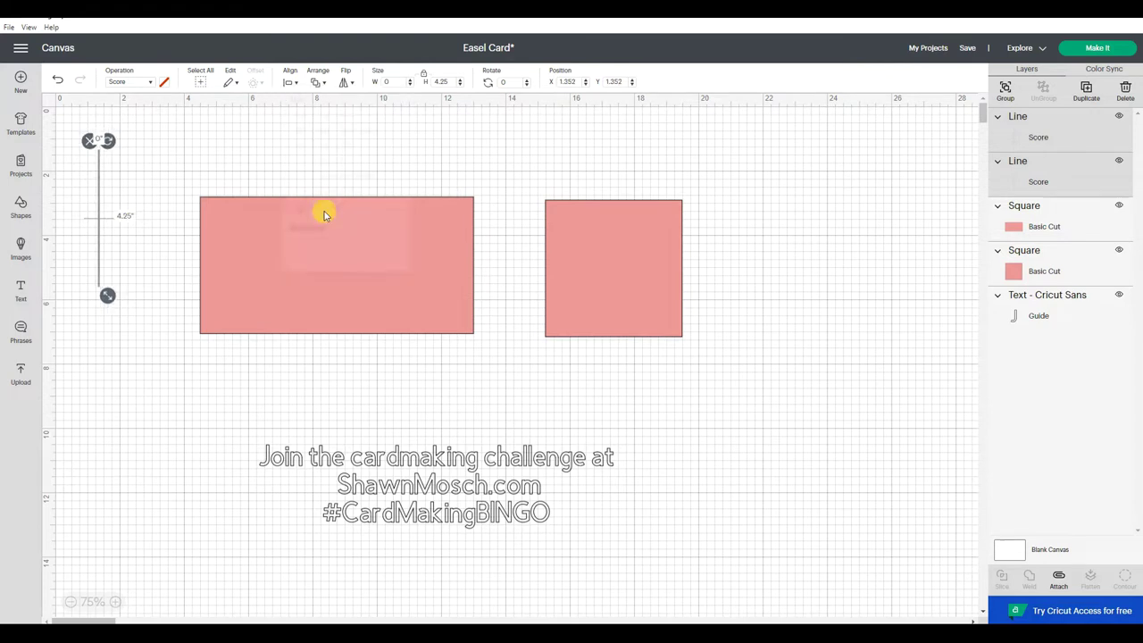
click(206, 156)
drag(74, 136, 491, 371)
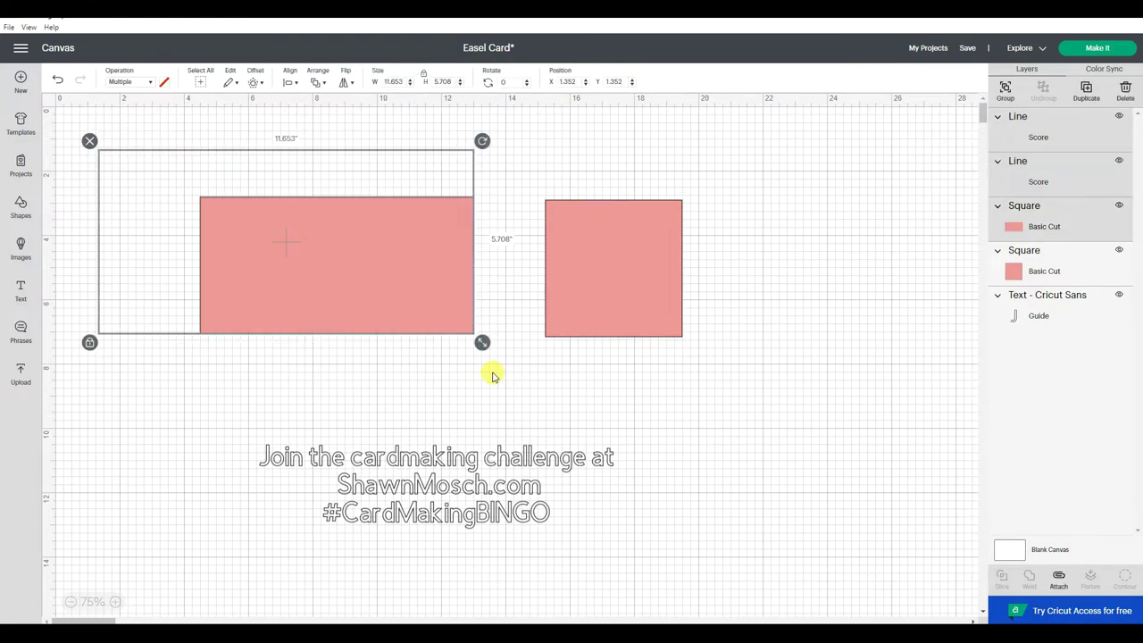
Step: Align the score lines and card base to their tops and left edges, then reselect the base
click(289, 82)
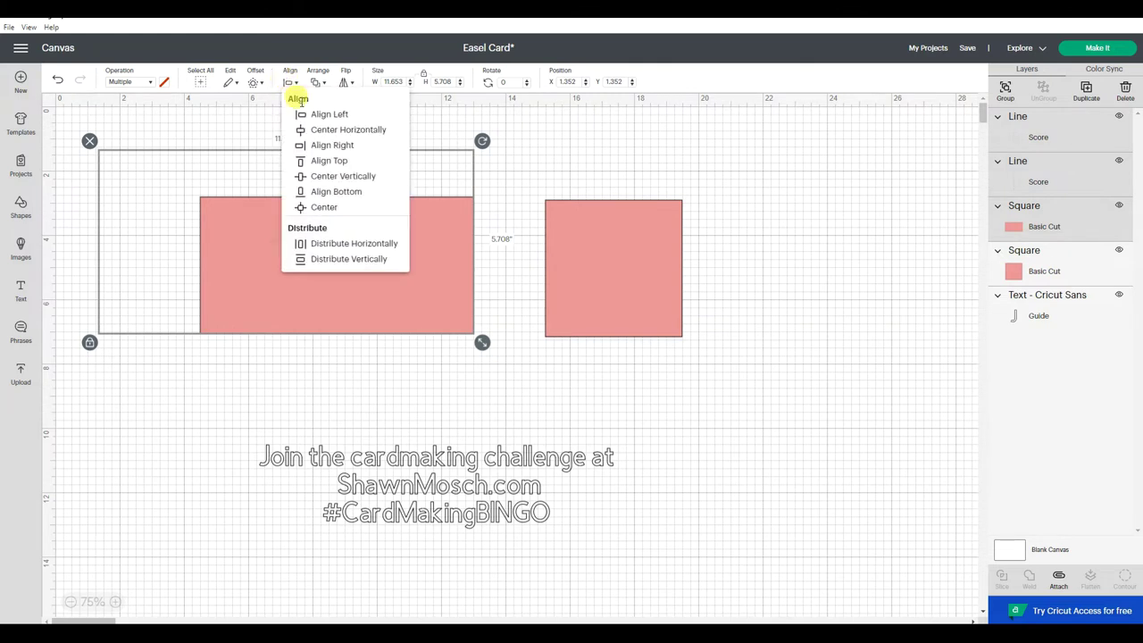
click(302, 162)
click(290, 82)
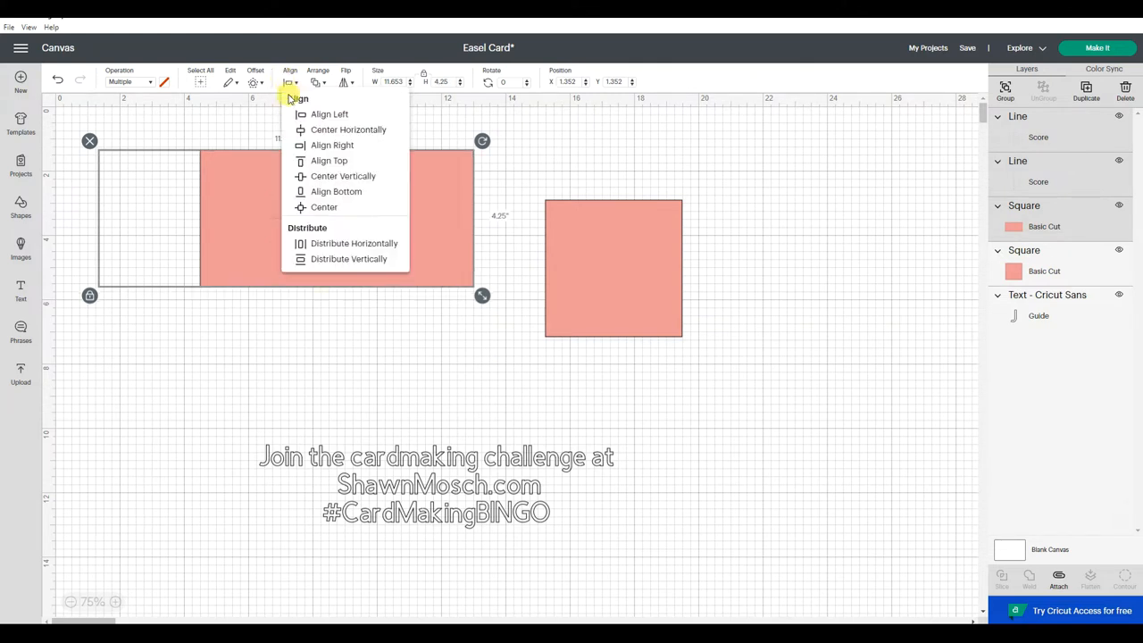
click(313, 114)
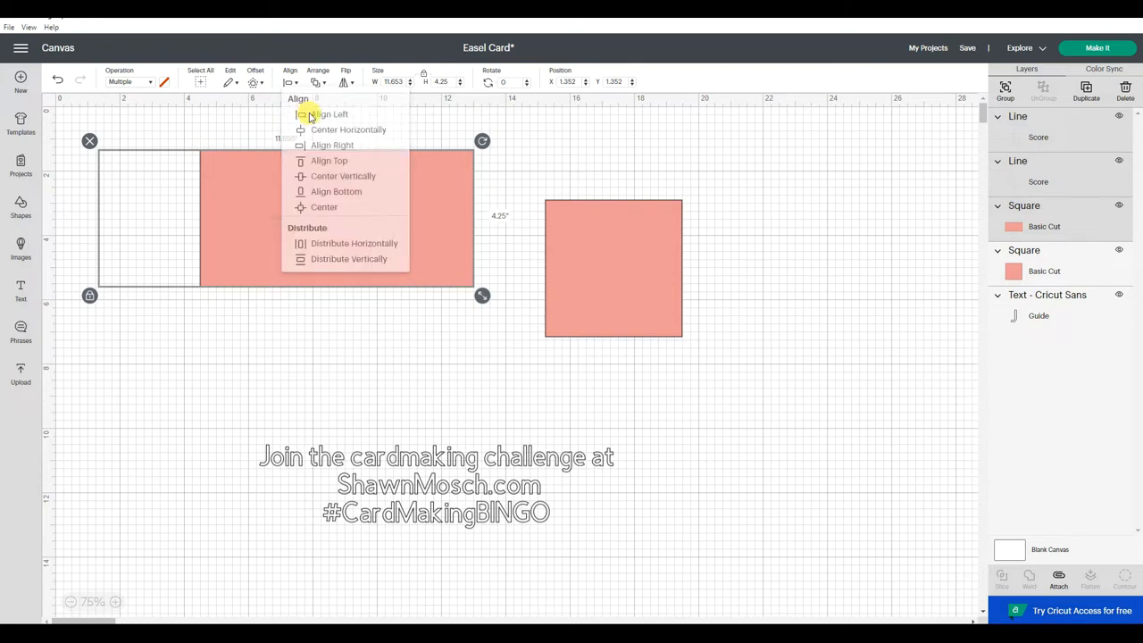
click(134, 332)
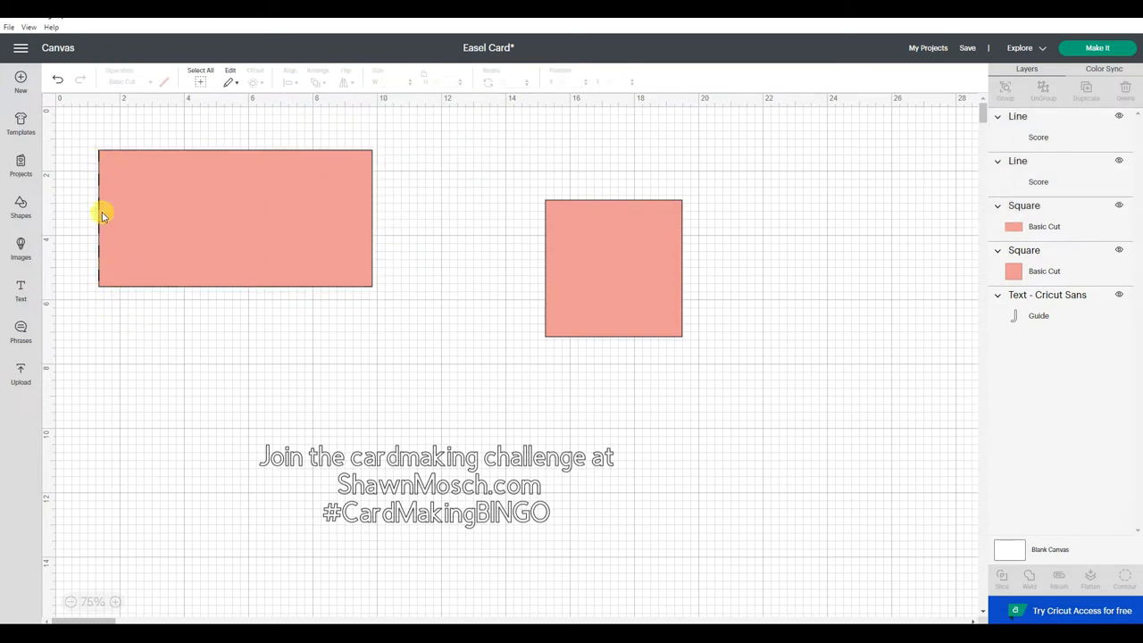
drag(83, 137, 401, 315)
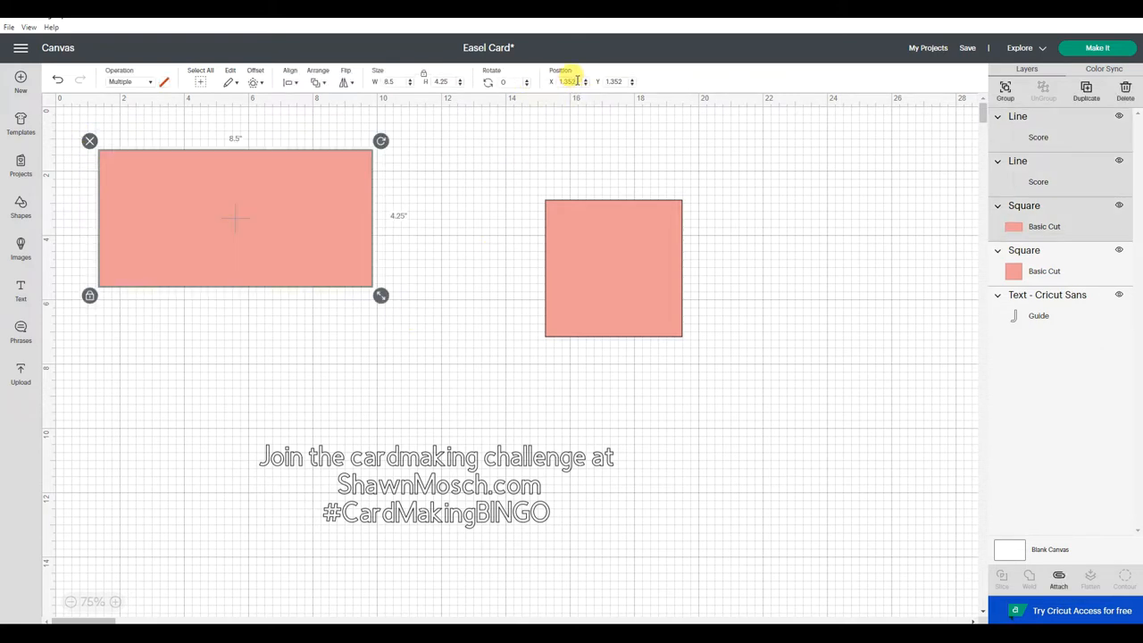
Step: Set the selected base's position to X 2, Y 3 inches
drag(578, 82, 548, 83)
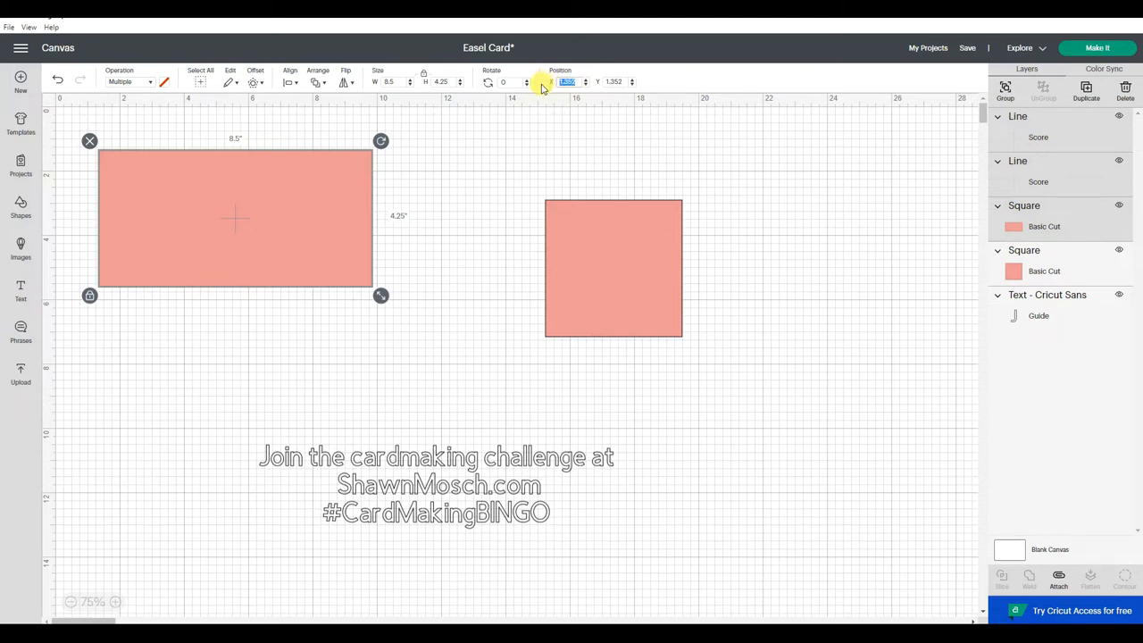
text(2)
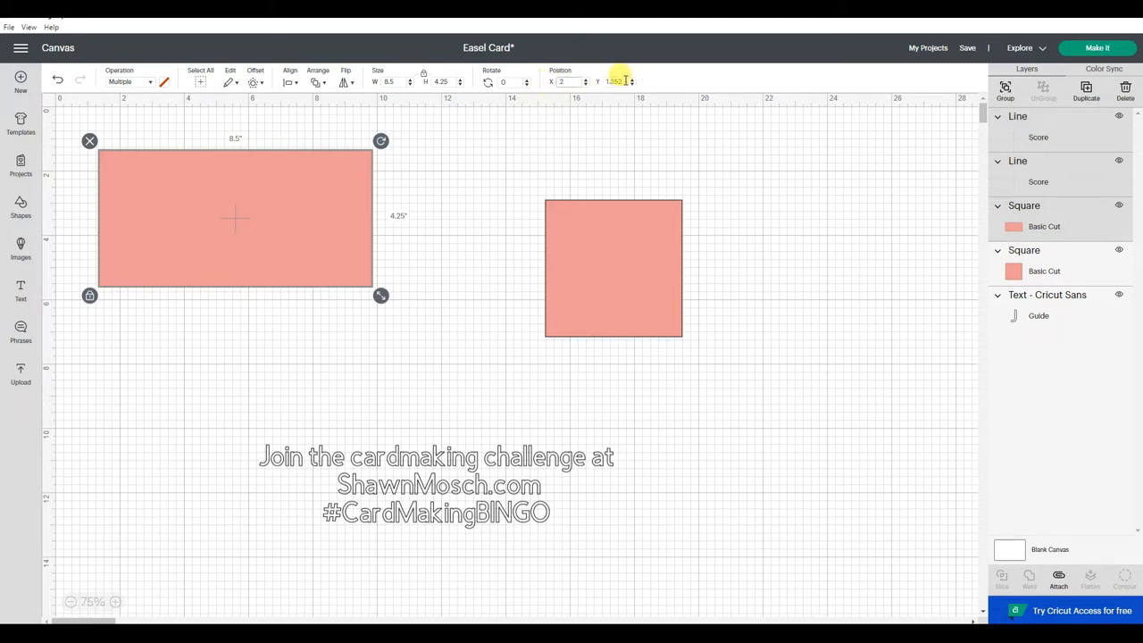
double_click(614, 81)
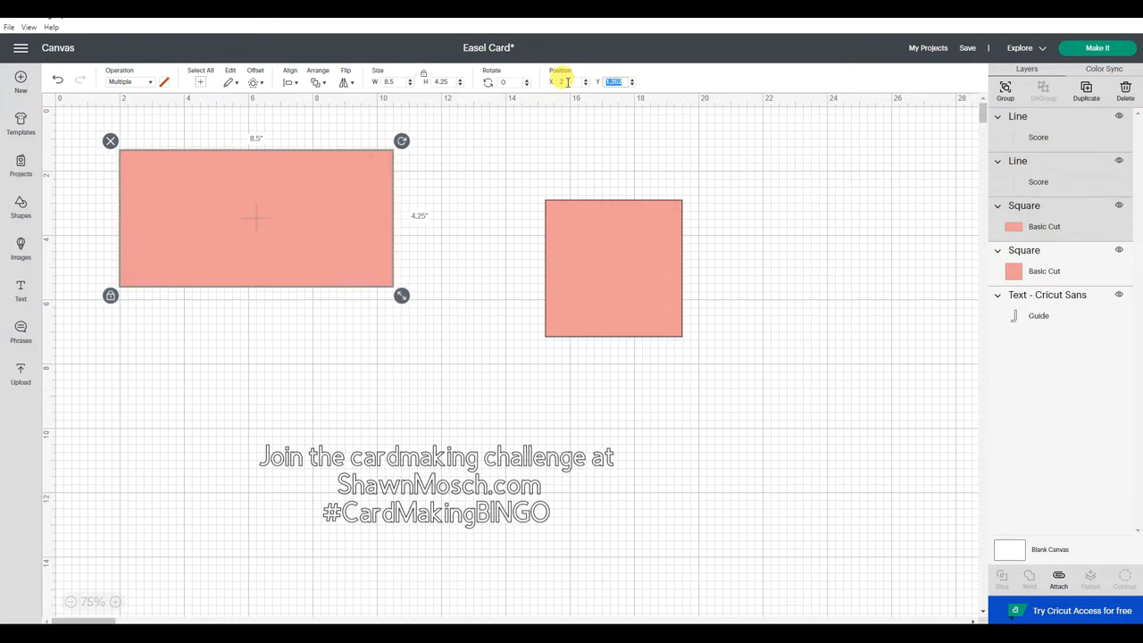
text(2)
key(Return)
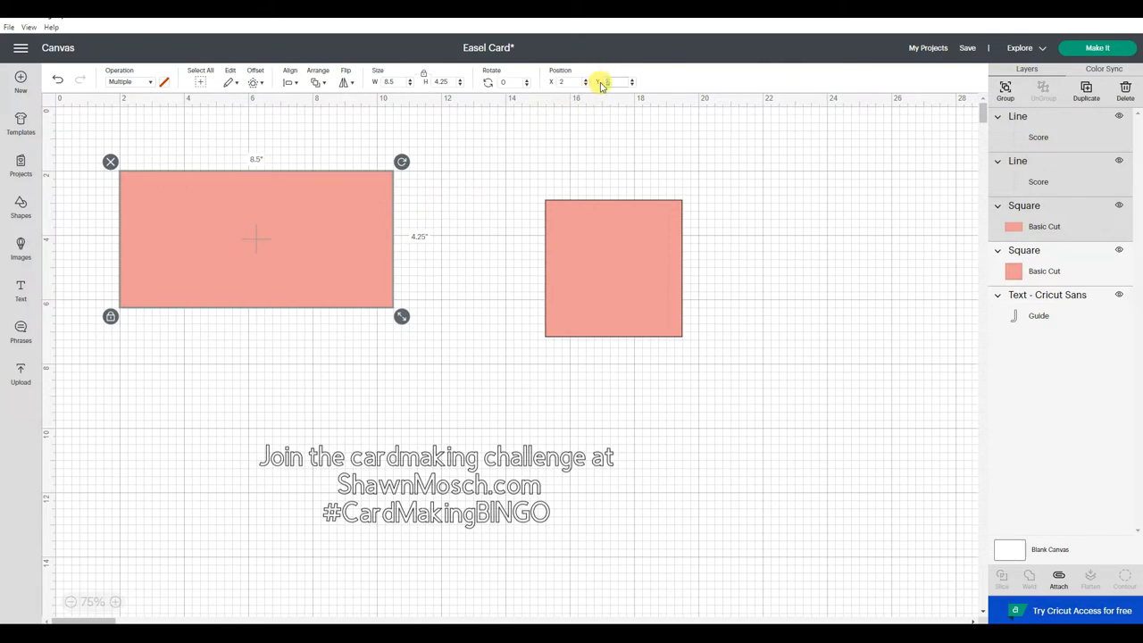
text(3)
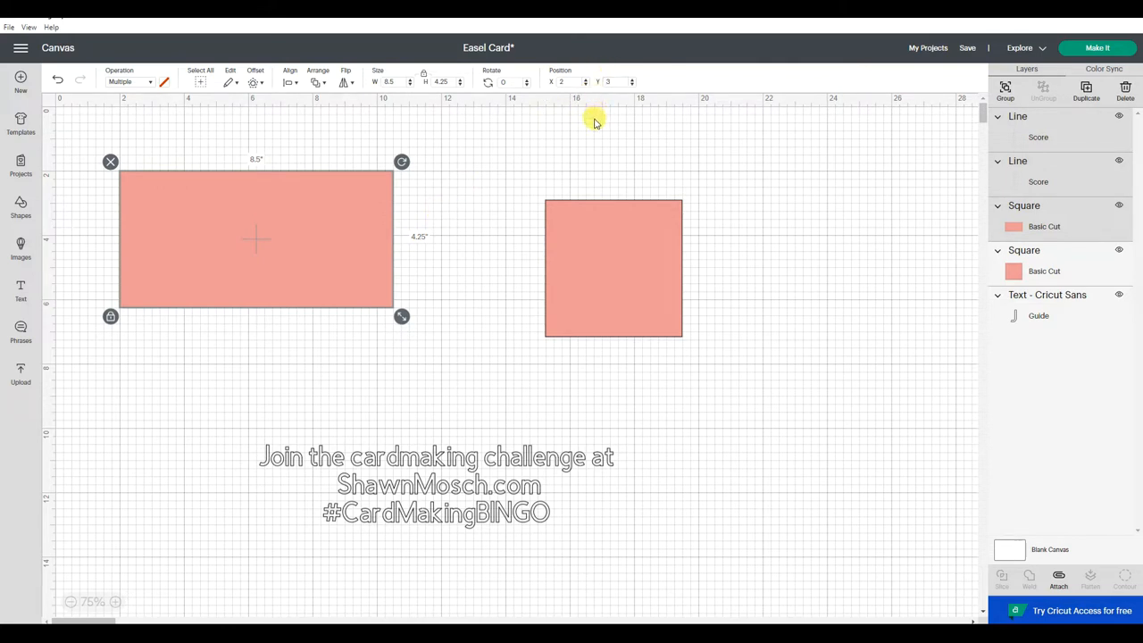
key(Return)
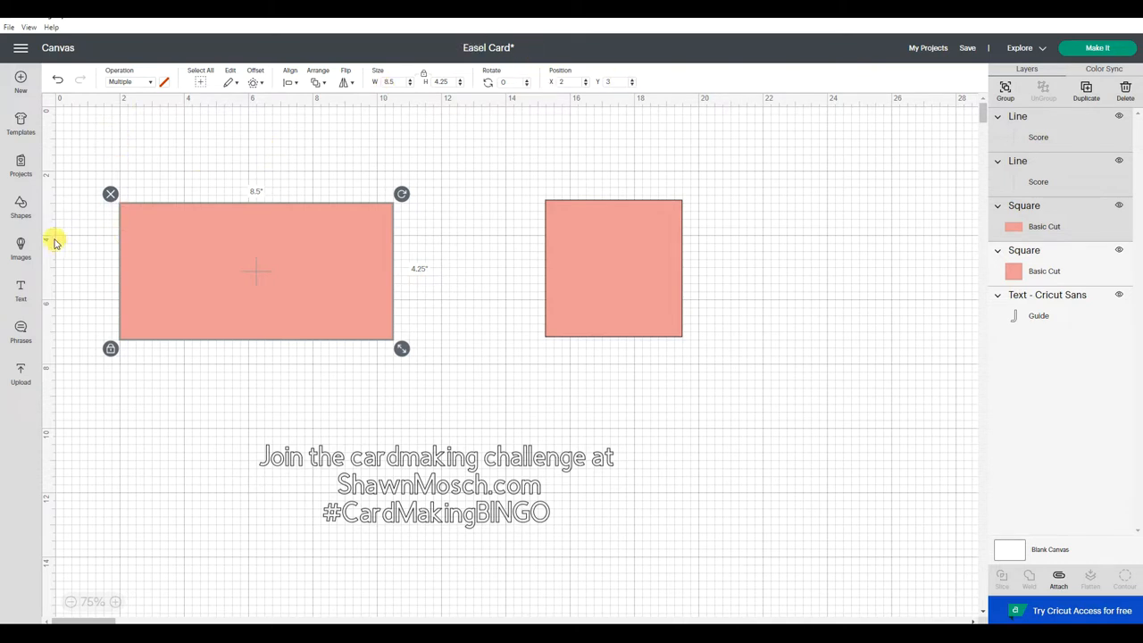
Step: Move the left-edge score line to X 6.25 to mark the first fold
click(239, 165)
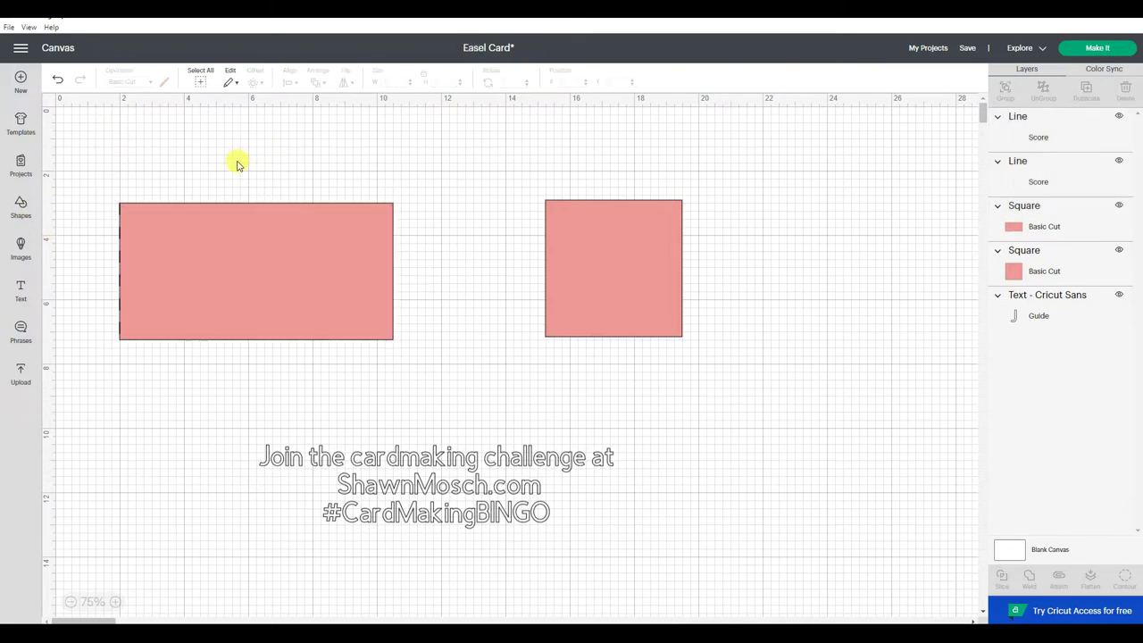
click(119, 237)
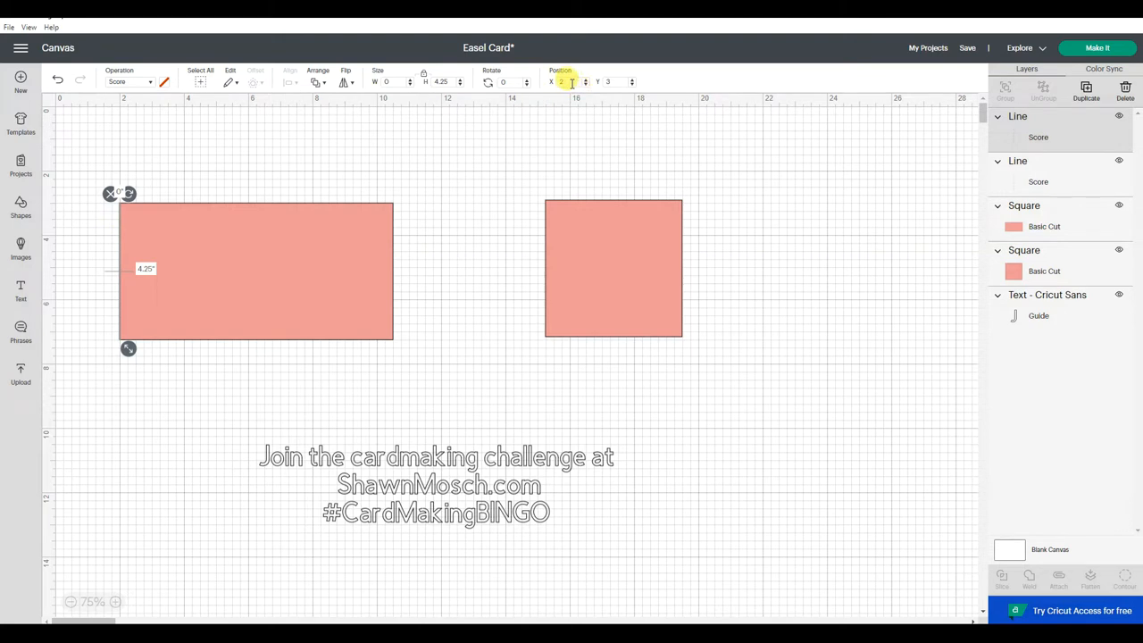
double_click(563, 82)
key(BackSpace)
text(5)
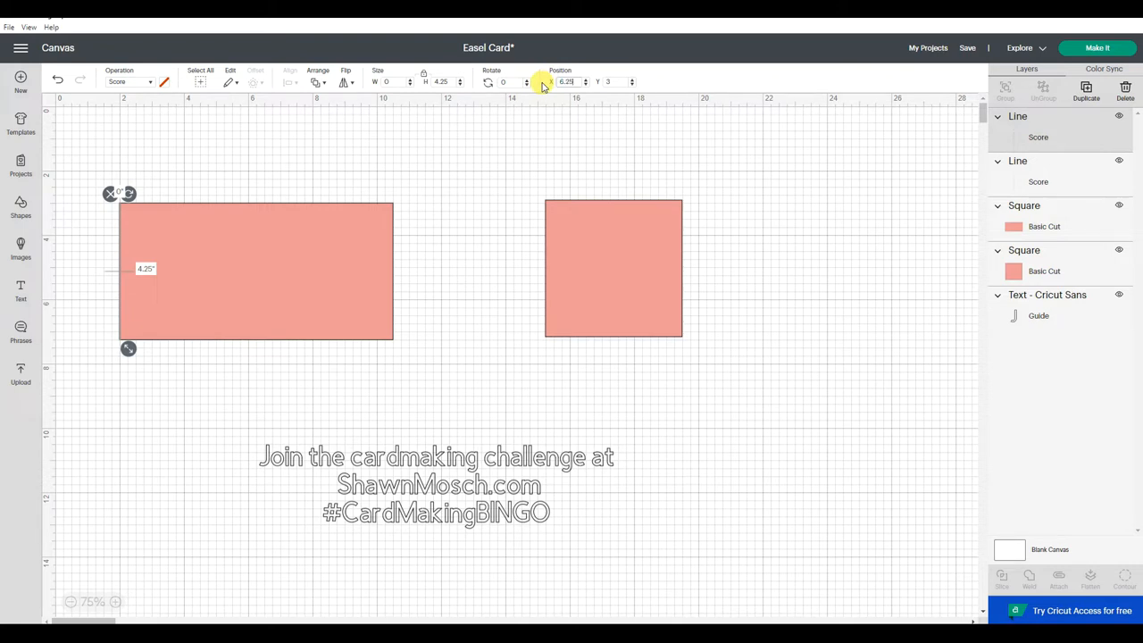
key(Return)
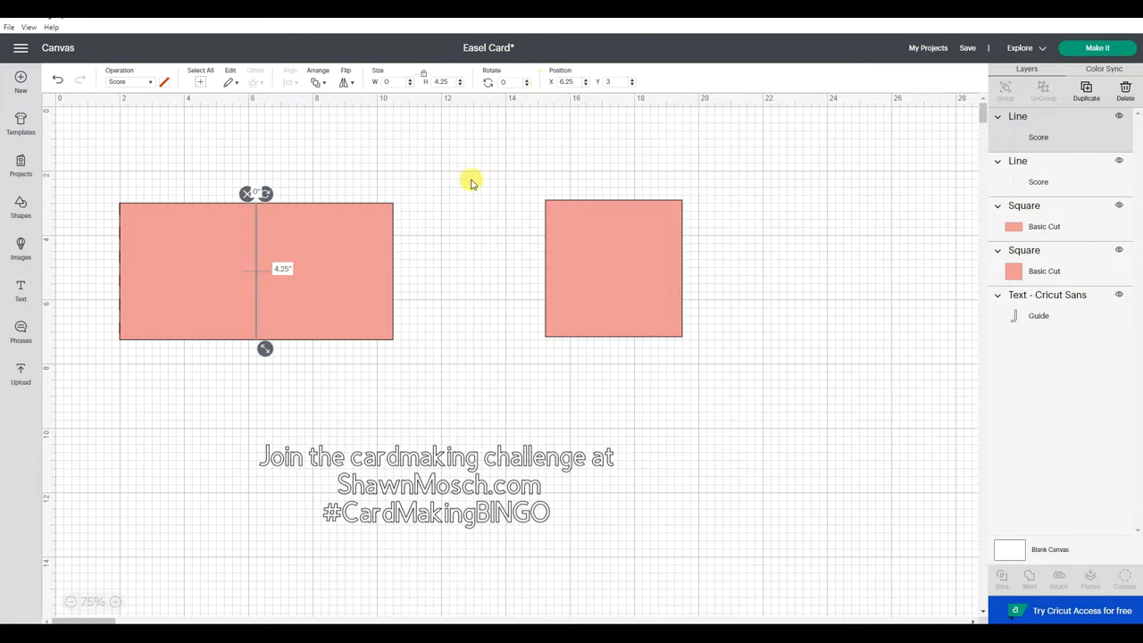
click(472, 181)
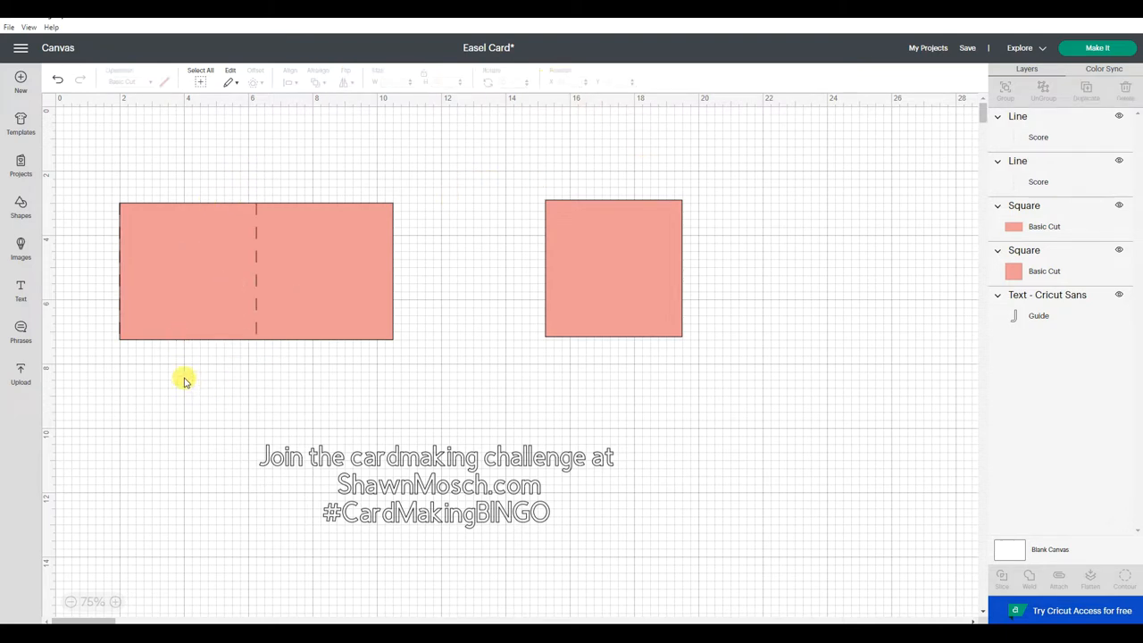
Step: Move the remaining score line to X 8.638 for the second fold
click(117, 302)
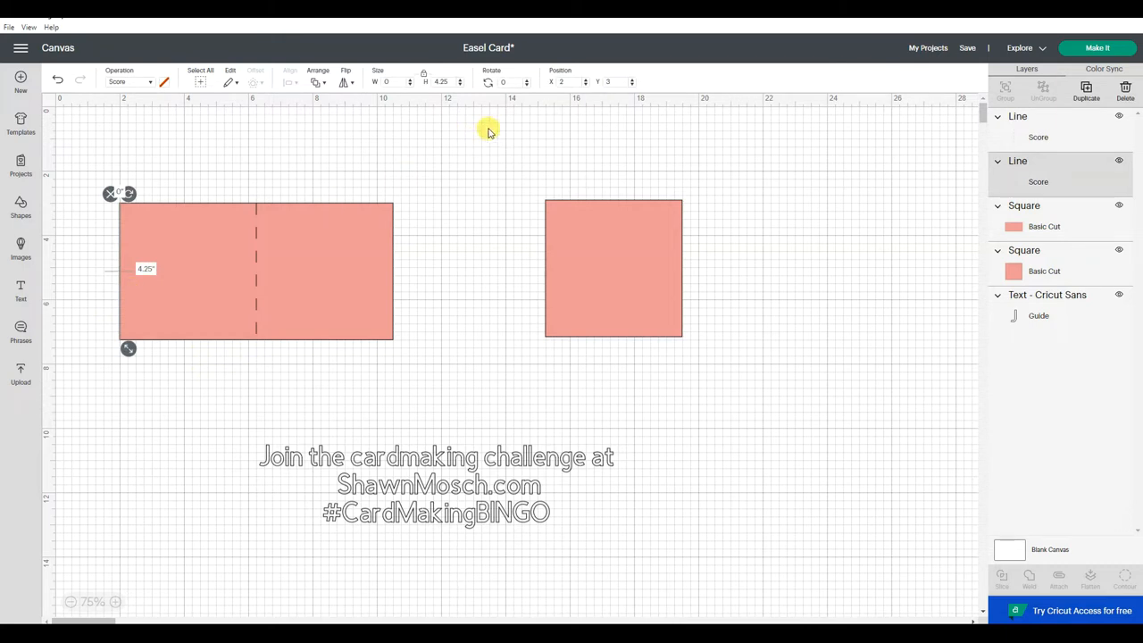
double_click(562, 82)
text(8.6375)
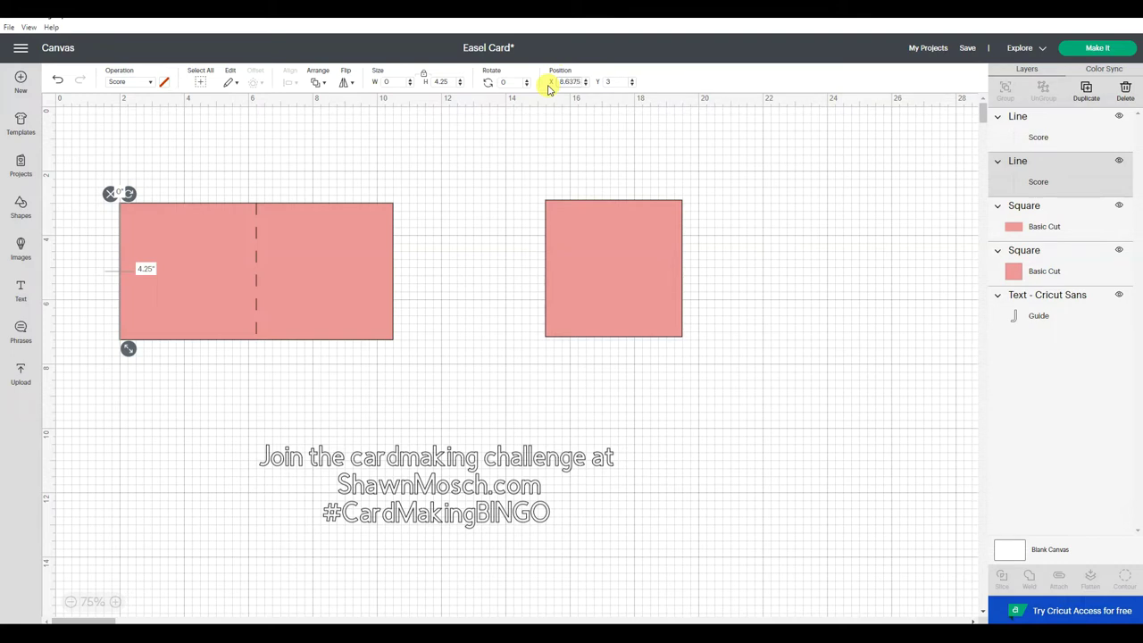
text(8.638)
key(Return)
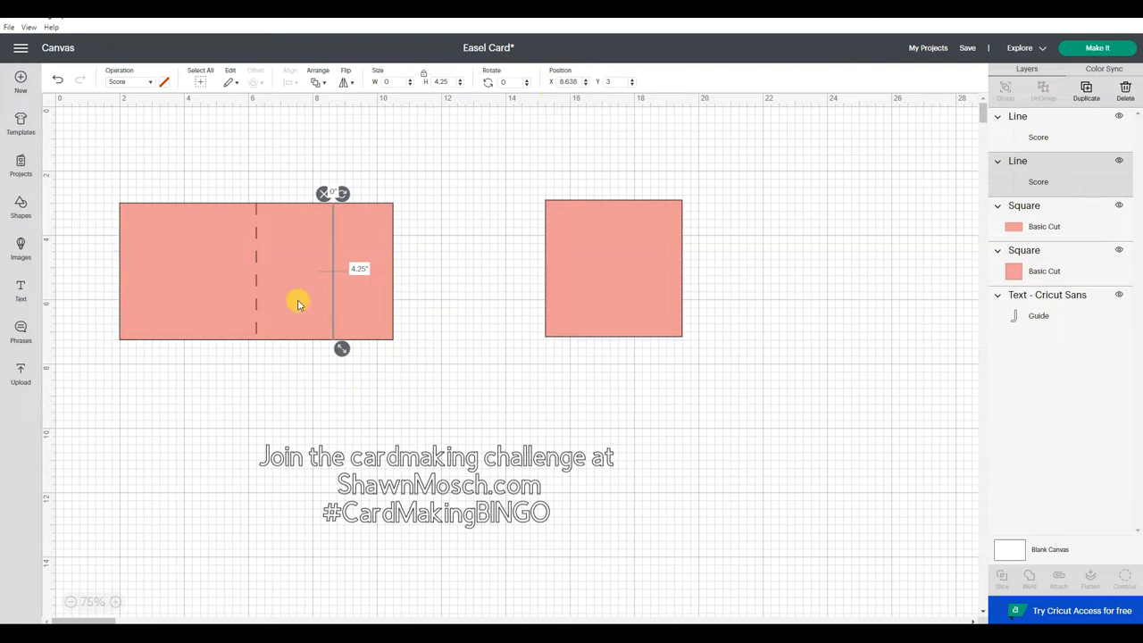
click(437, 365)
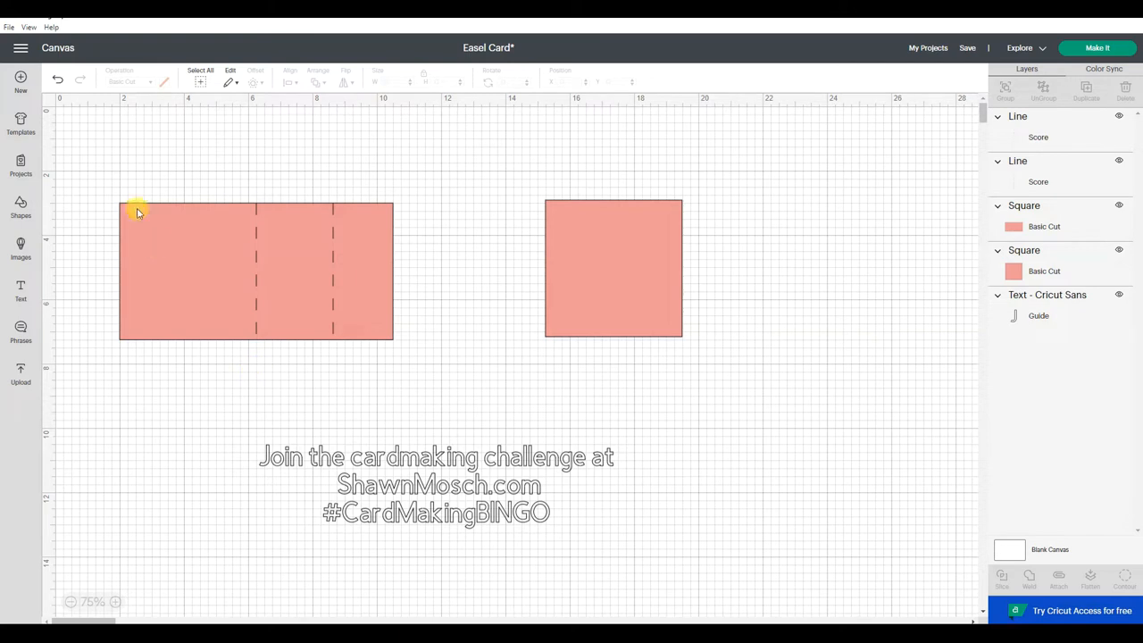
Step: Attach both score lines to the salmon base and shift the group right
drag(107, 179, 427, 365)
click(1059, 578)
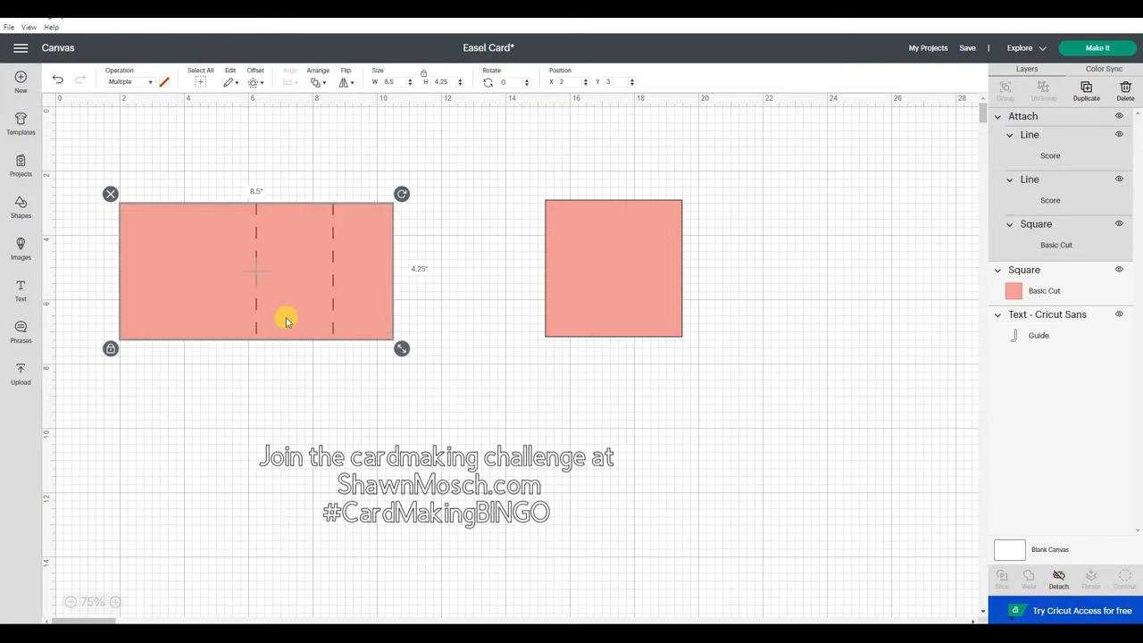
drag(286, 320, 382, 314)
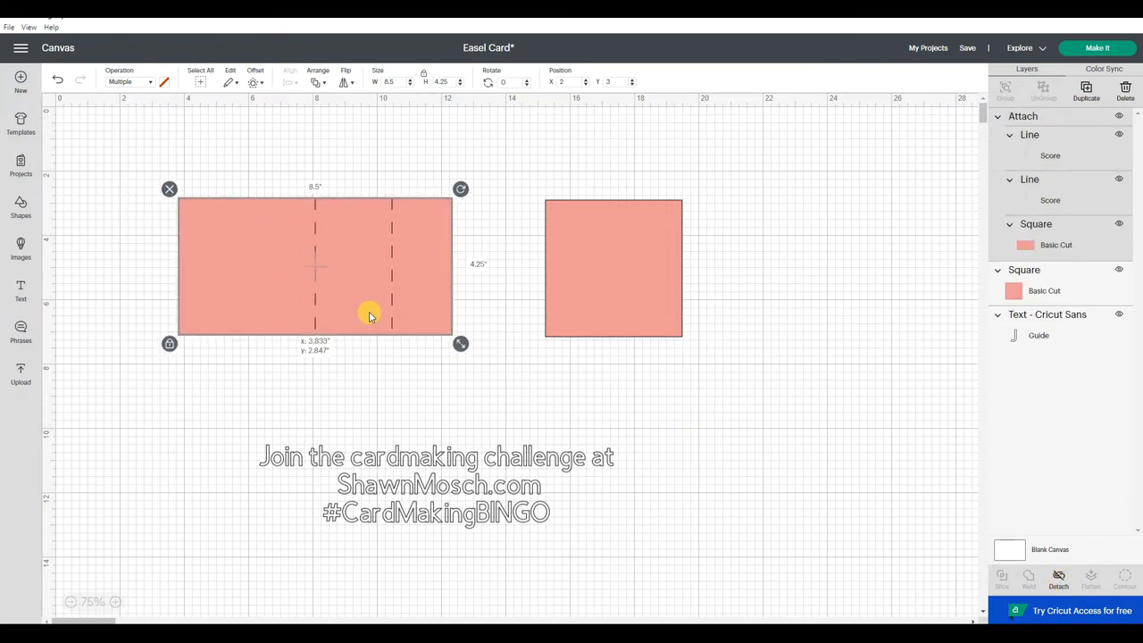
click(344, 380)
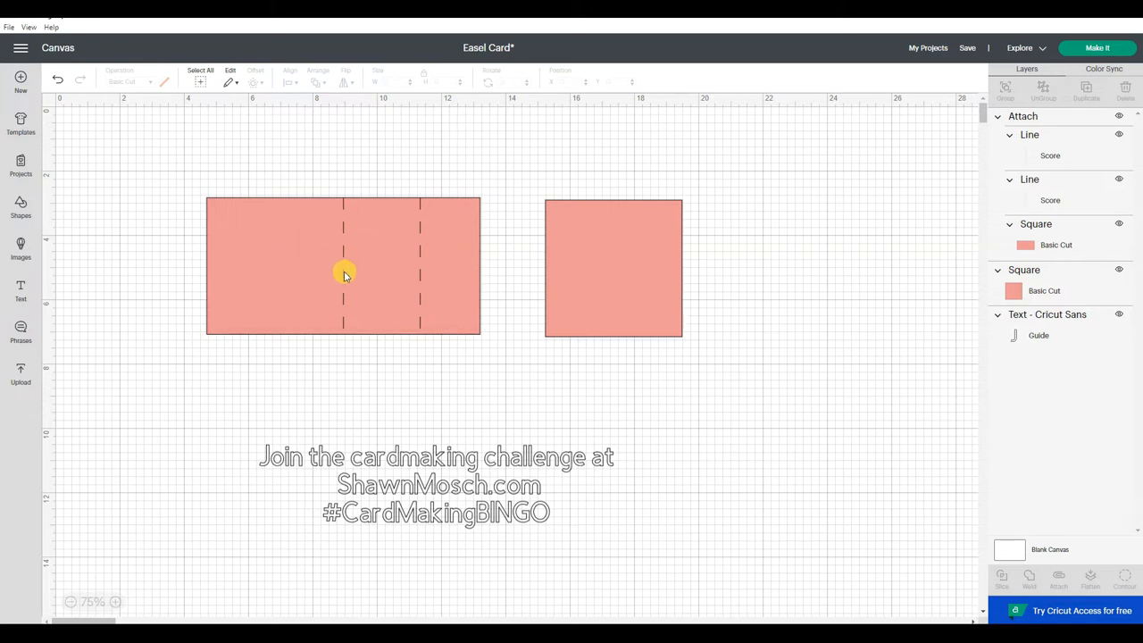
Step: Select the separate 4.25-inch salmon square
click(647, 278)
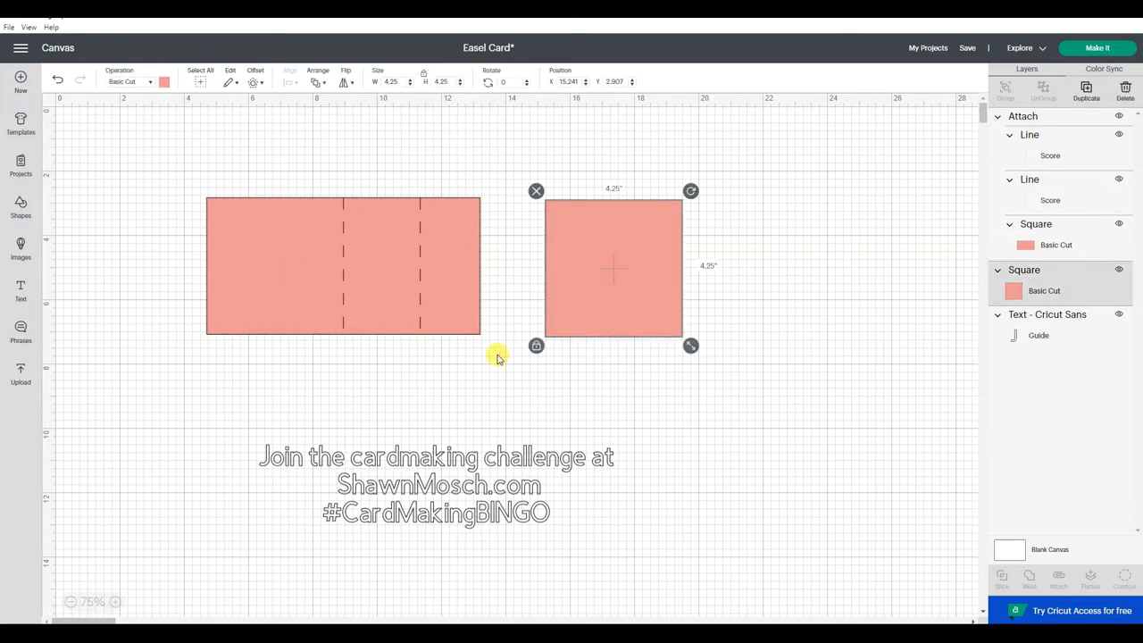
click(624, 409)
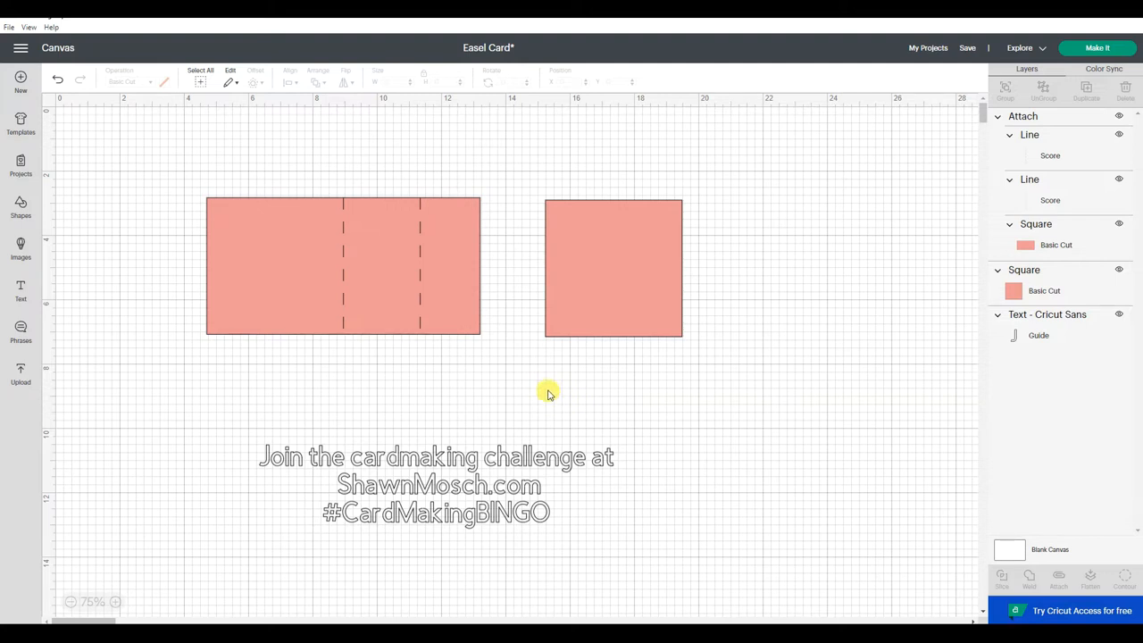
click(600, 259)
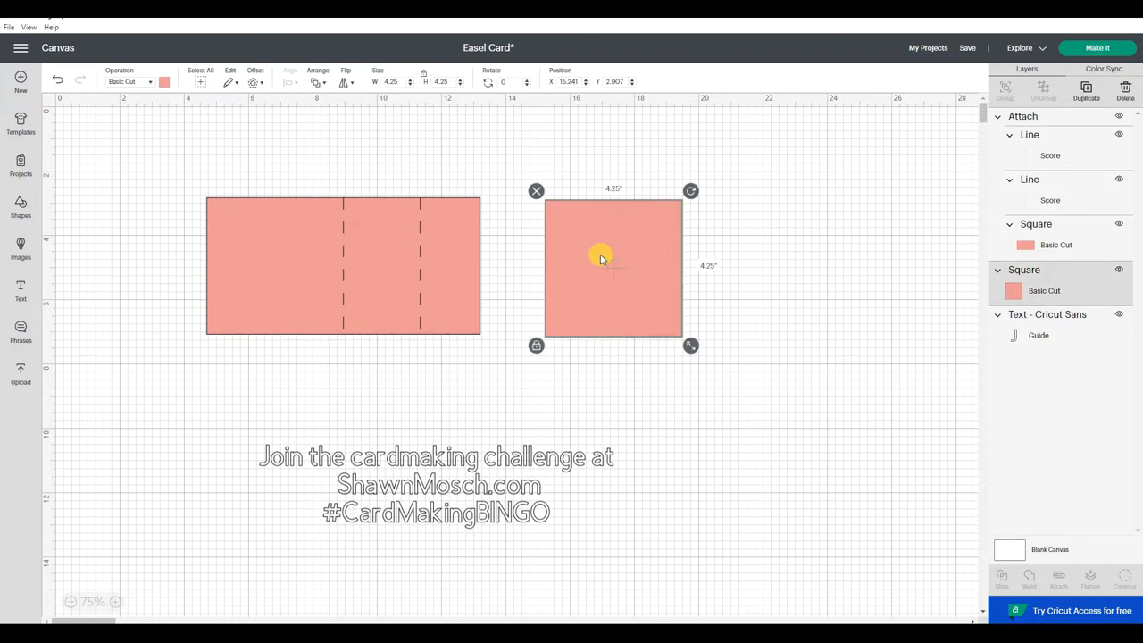
Step: Create a -0.236 inset offset of the square with sharp corners
click(256, 83)
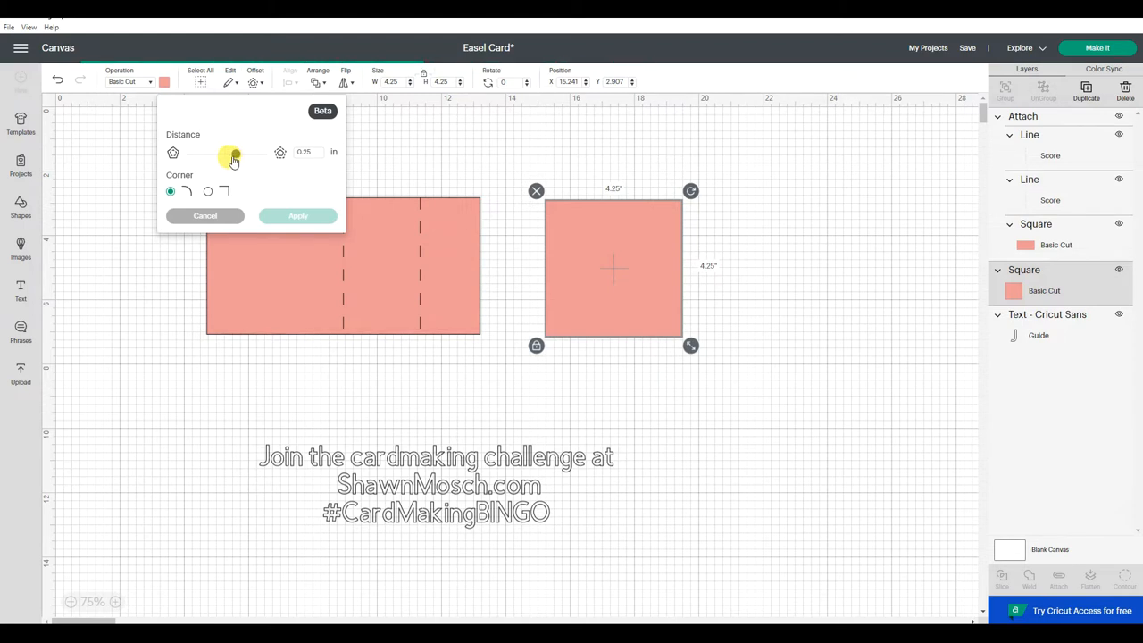
drag(234, 157, 219, 157)
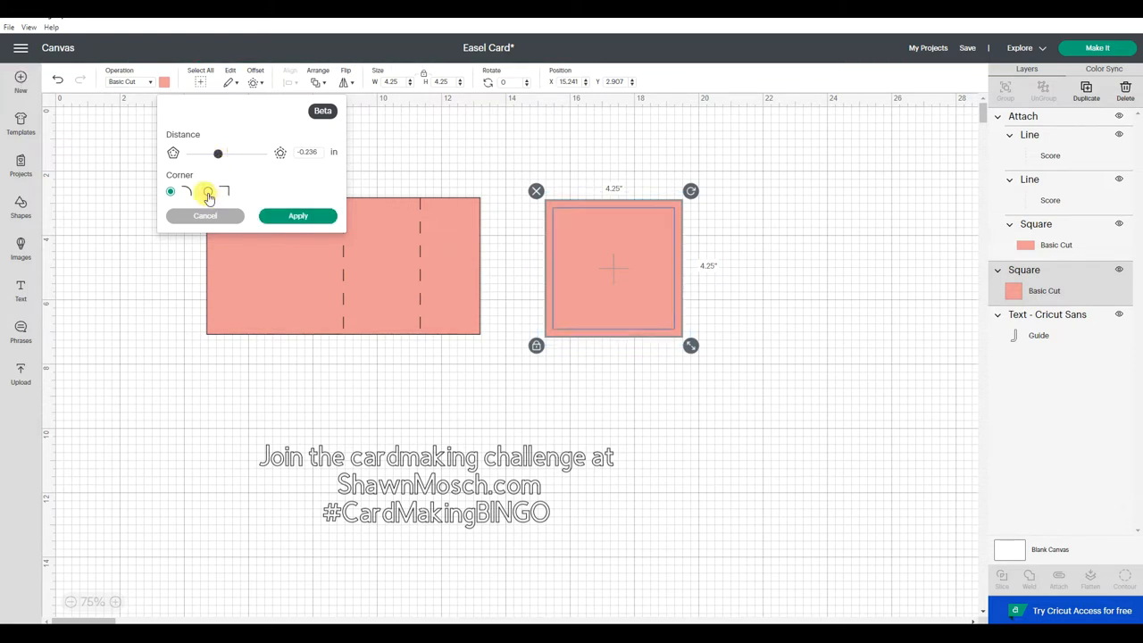
click(209, 193)
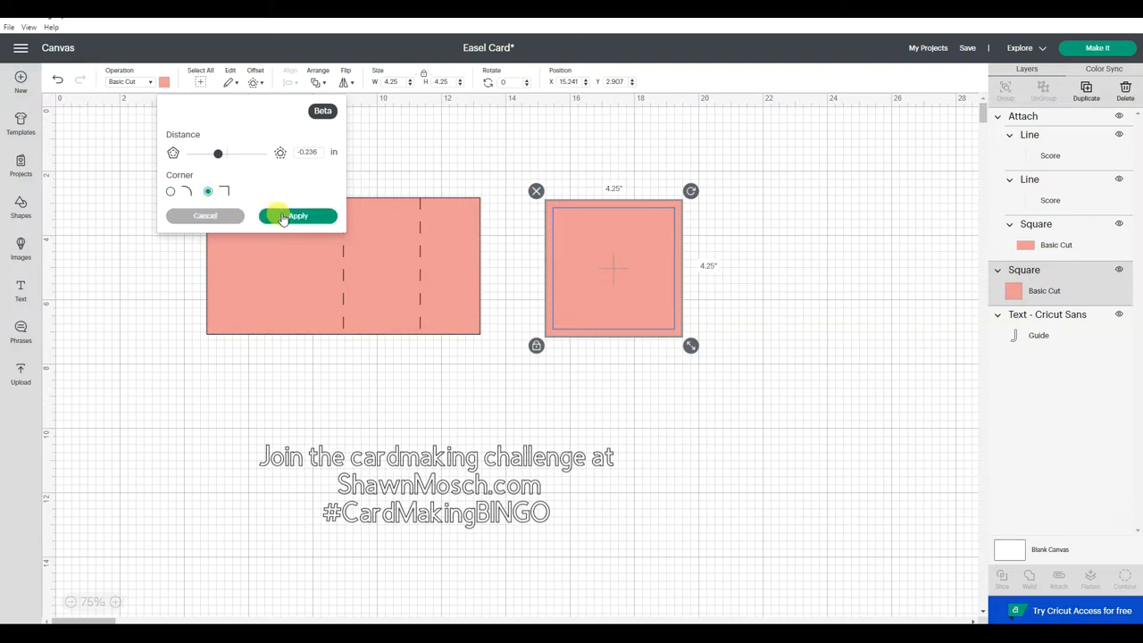
click(295, 216)
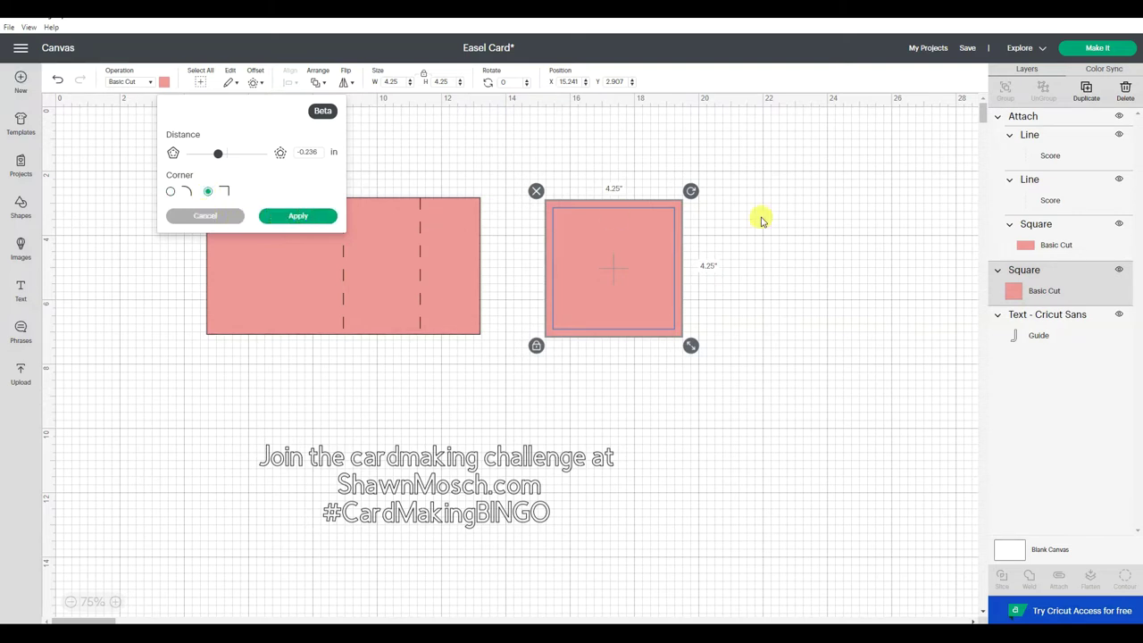
Step: Recolour the inset offset square white
click(164, 82)
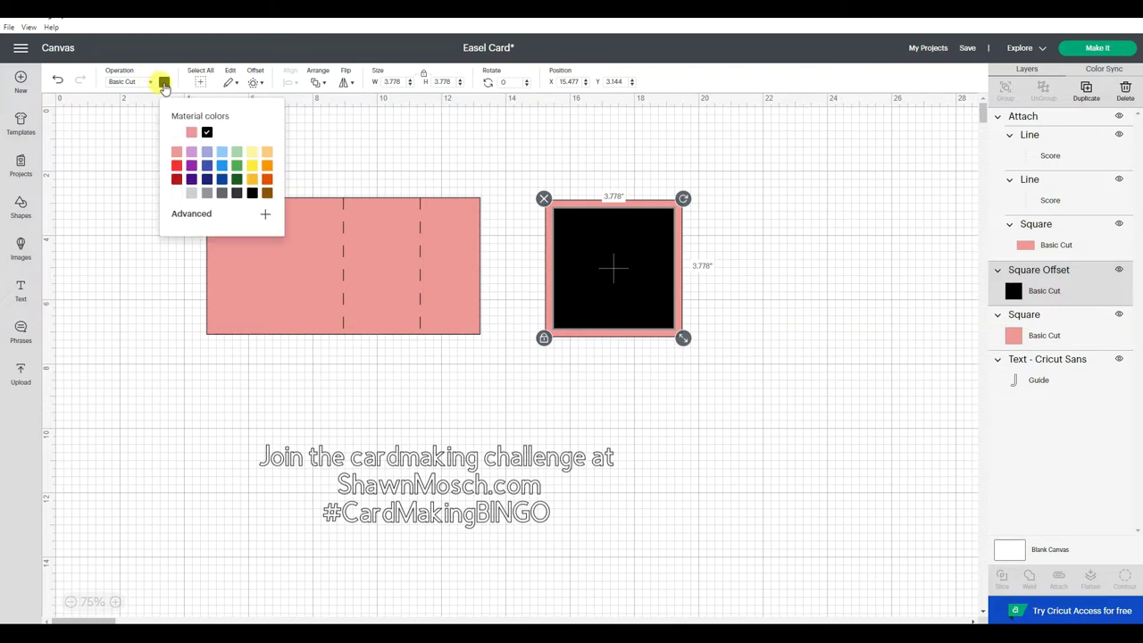
click(178, 195)
click(661, 254)
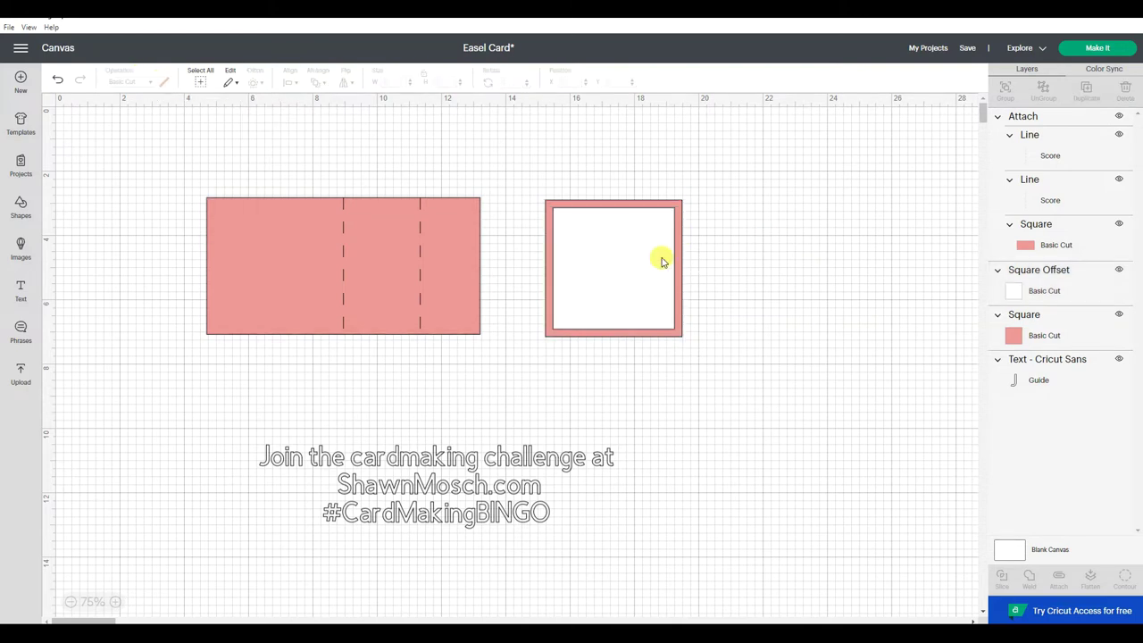
Step: Duplicate the white inset square and move the copy onto the base's left panel
right_click(613, 260)
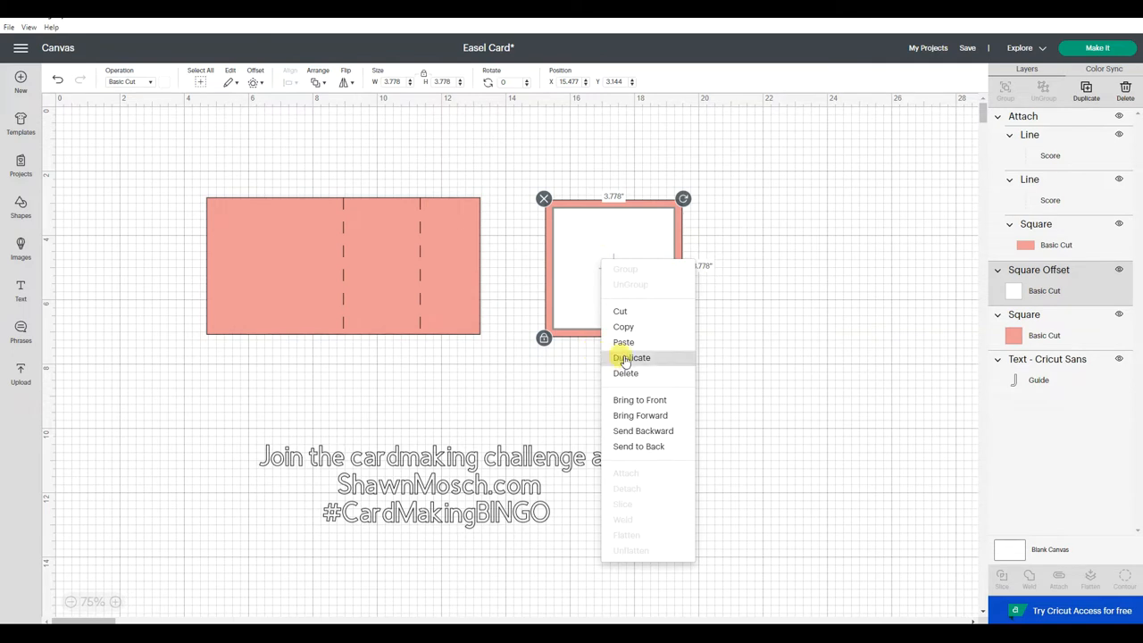
key(Escape)
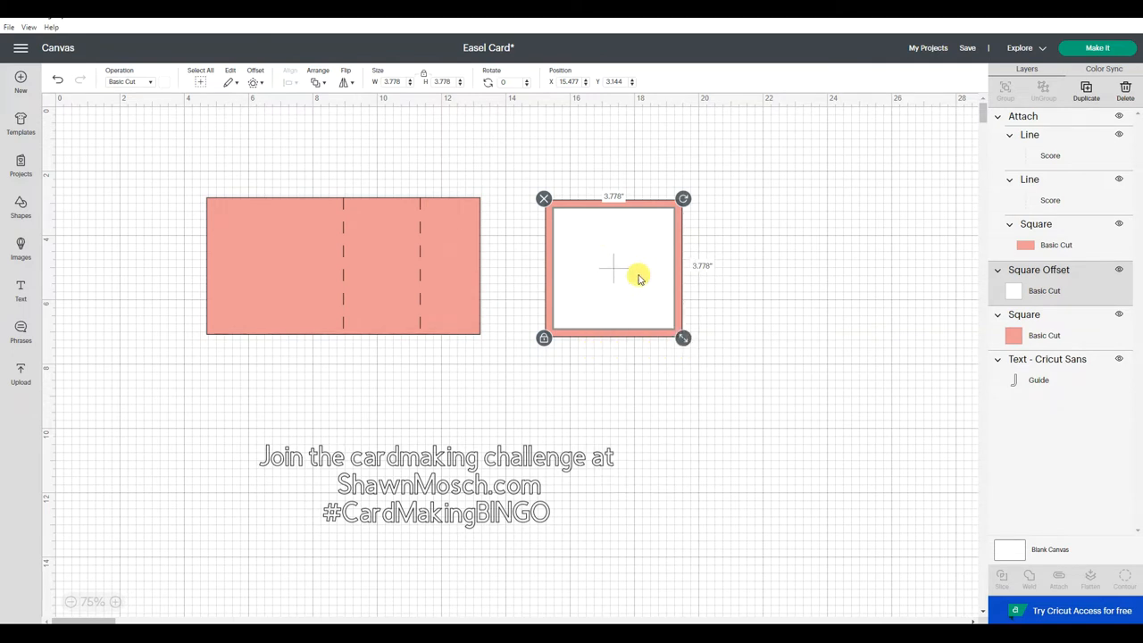
key(ctrl+d)
drag(613, 268, 290, 265)
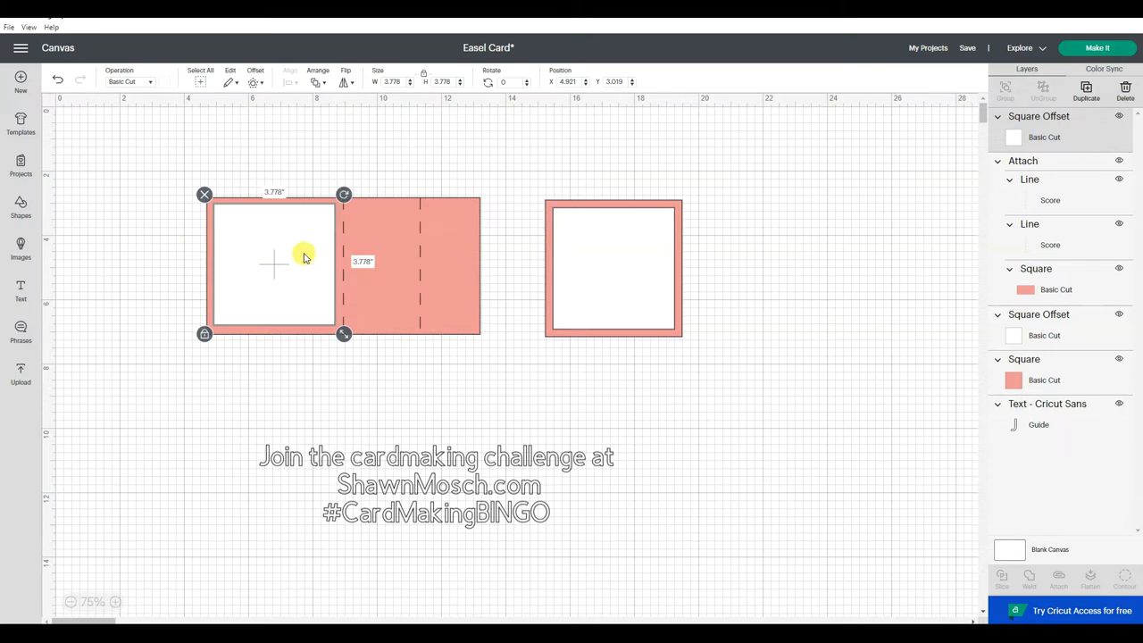
click(268, 419)
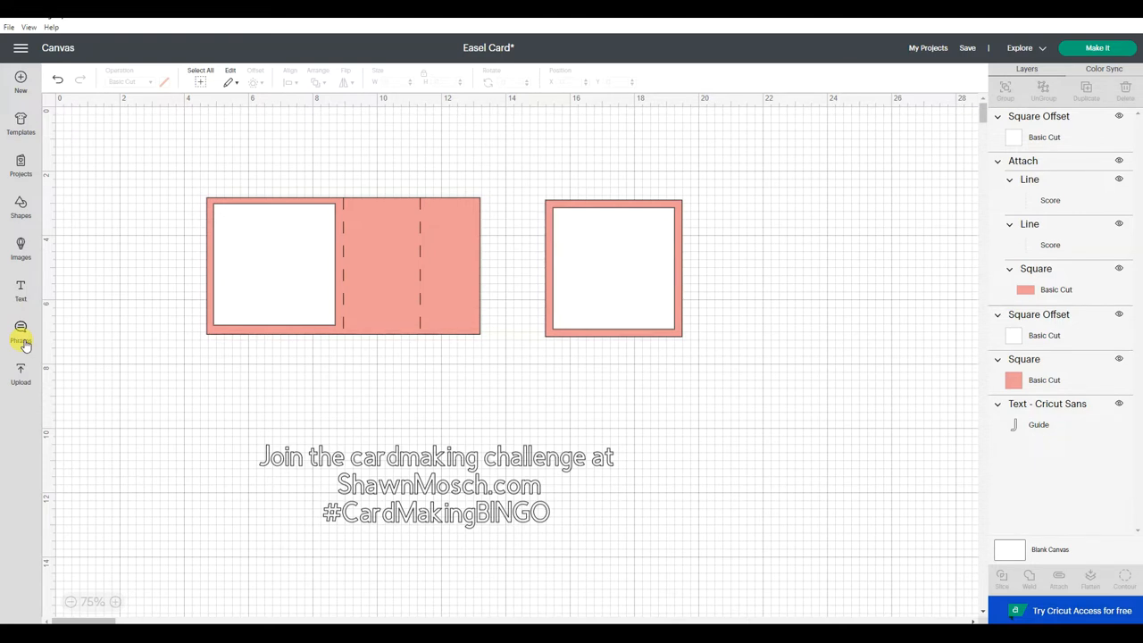
Step: Add a square, stretch it into a narrow rectangle and move it onto the white panel
click(18, 207)
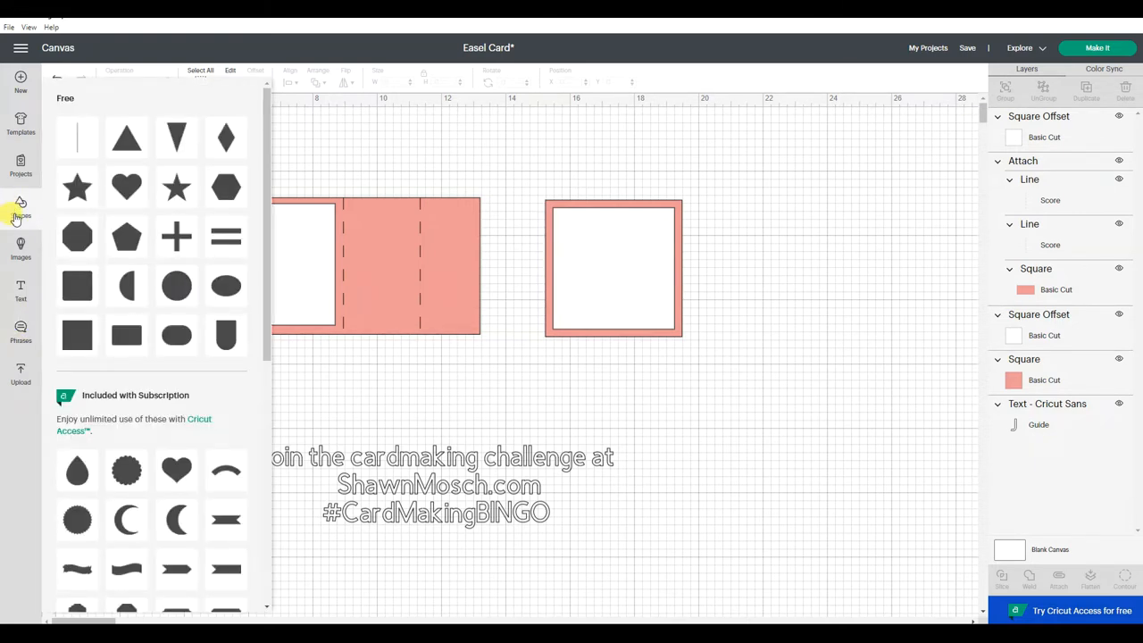
click(77, 335)
click(170, 222)
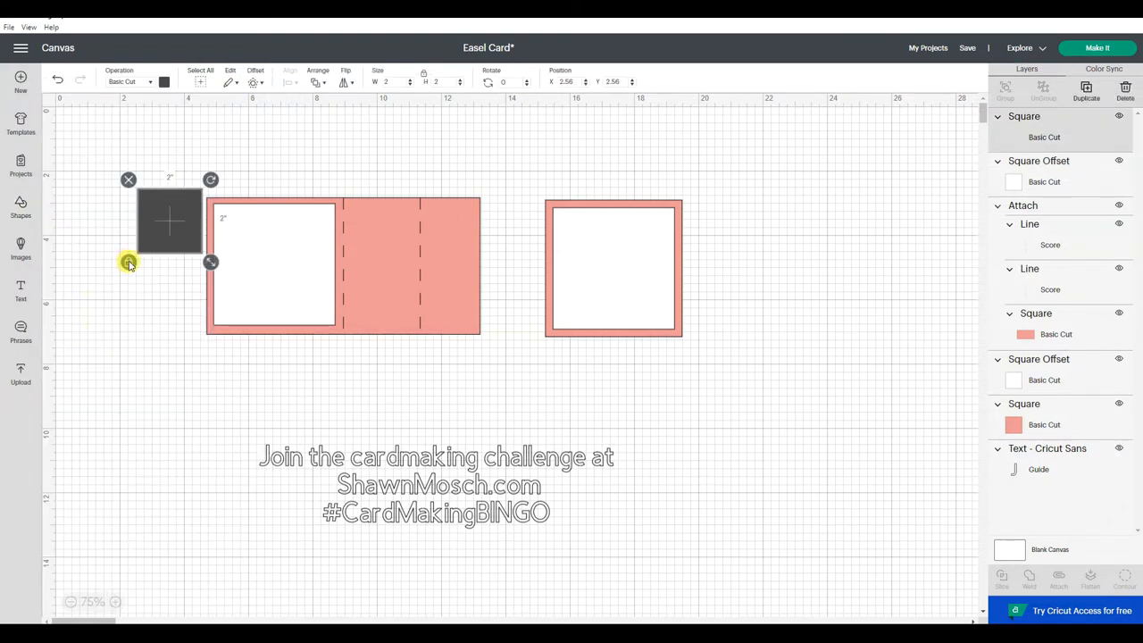
click(127, 266)
drag(212, 265, 170, 312)
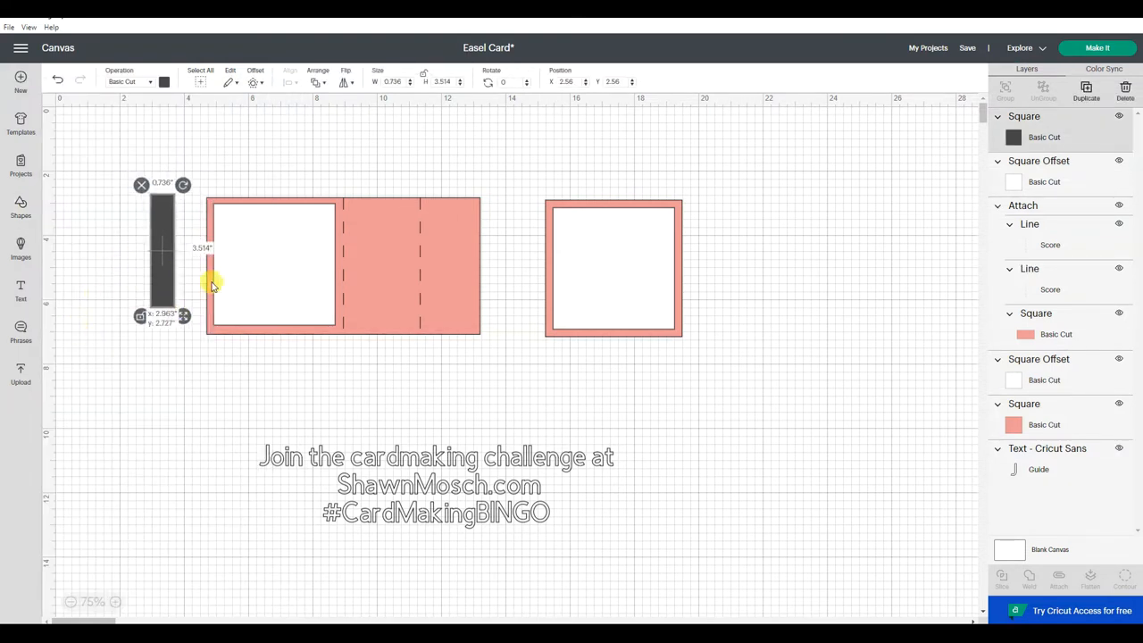
drag(149, 246, 246, 263)
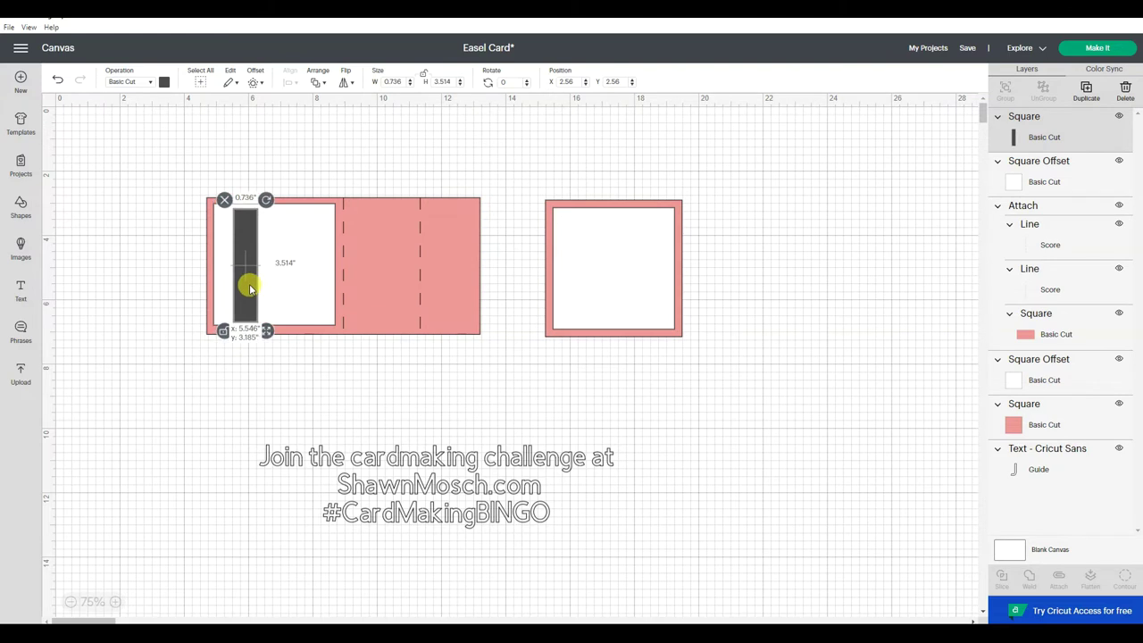
Step: Size the rectangle to 0.75 by 3 inches, nudge it into place and colour it white
double_click(396, 81)
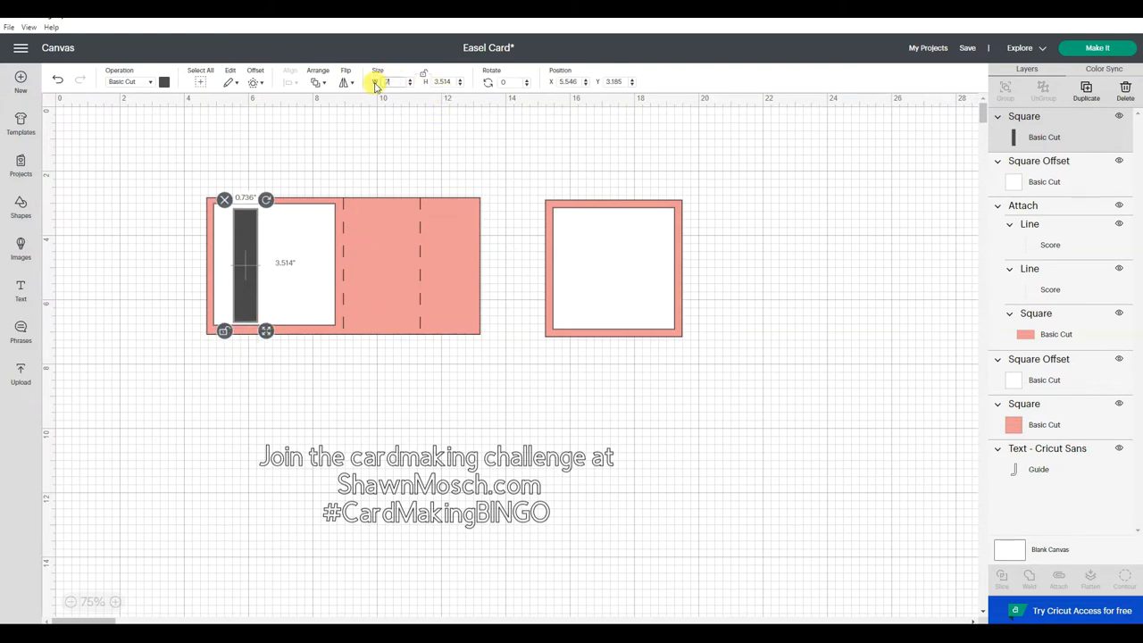
text(5)
key(Tab)
text(3)
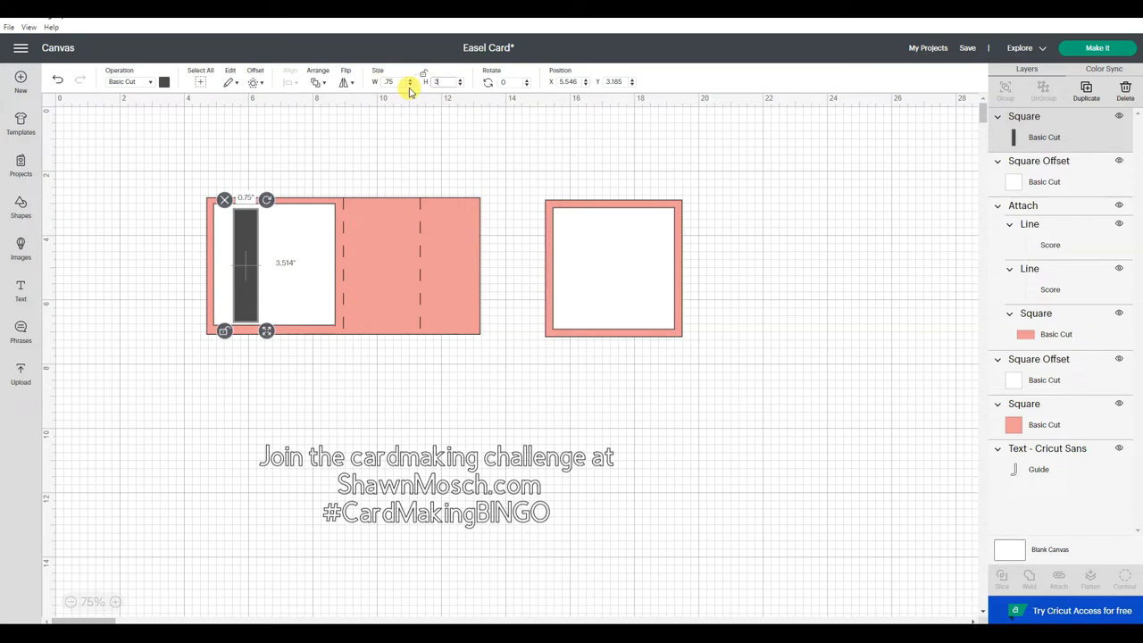
key(Return)
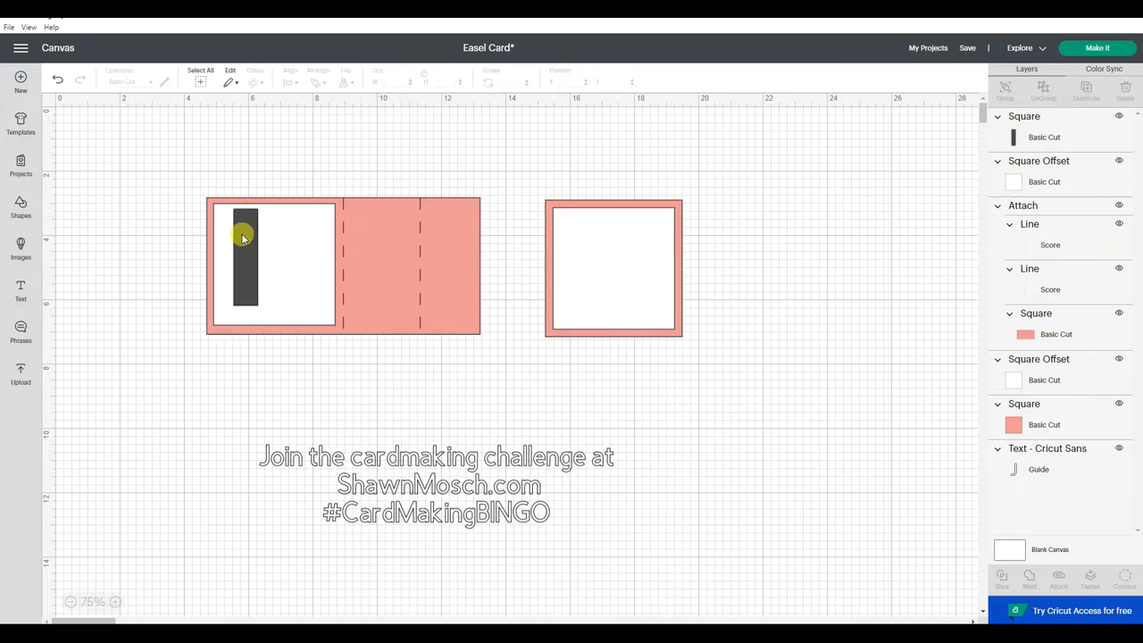
click(241, 250)
drag(241, 251, 237, 255)
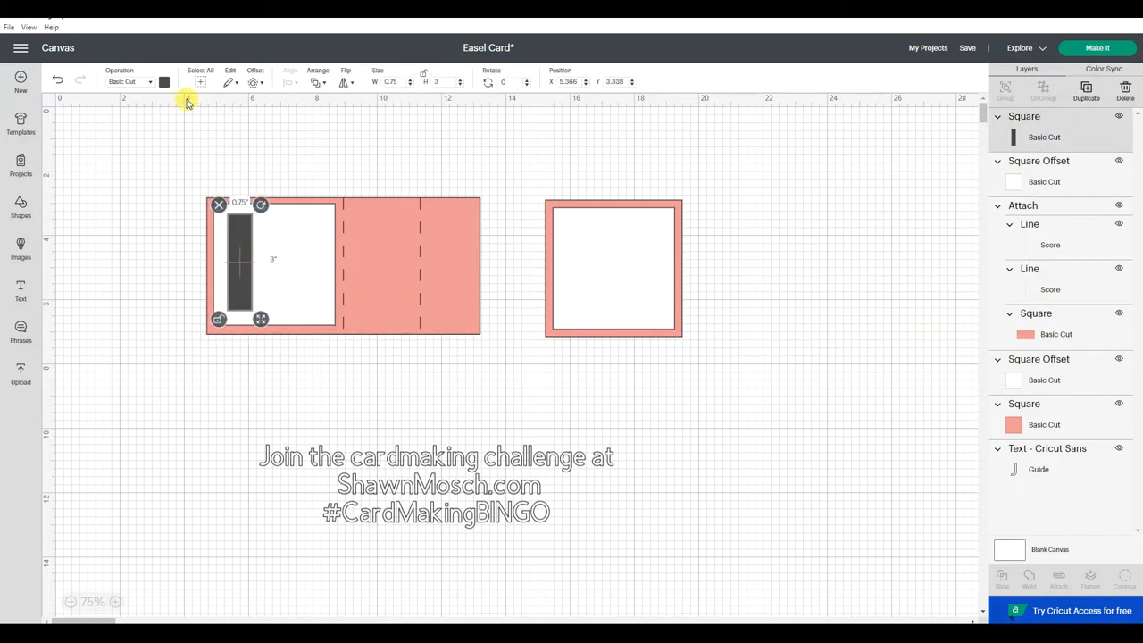
click(164, 82)
click(176, 197)
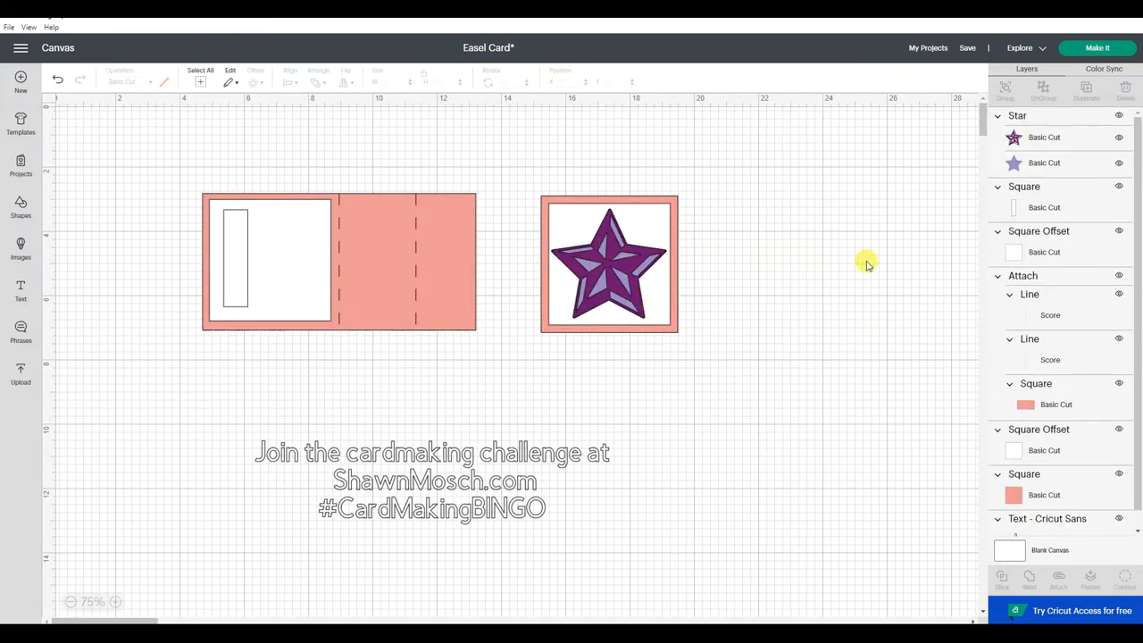
Step: Colour the inner star layer yellow and the outer star layer orange-yellow
click(1020, 164)
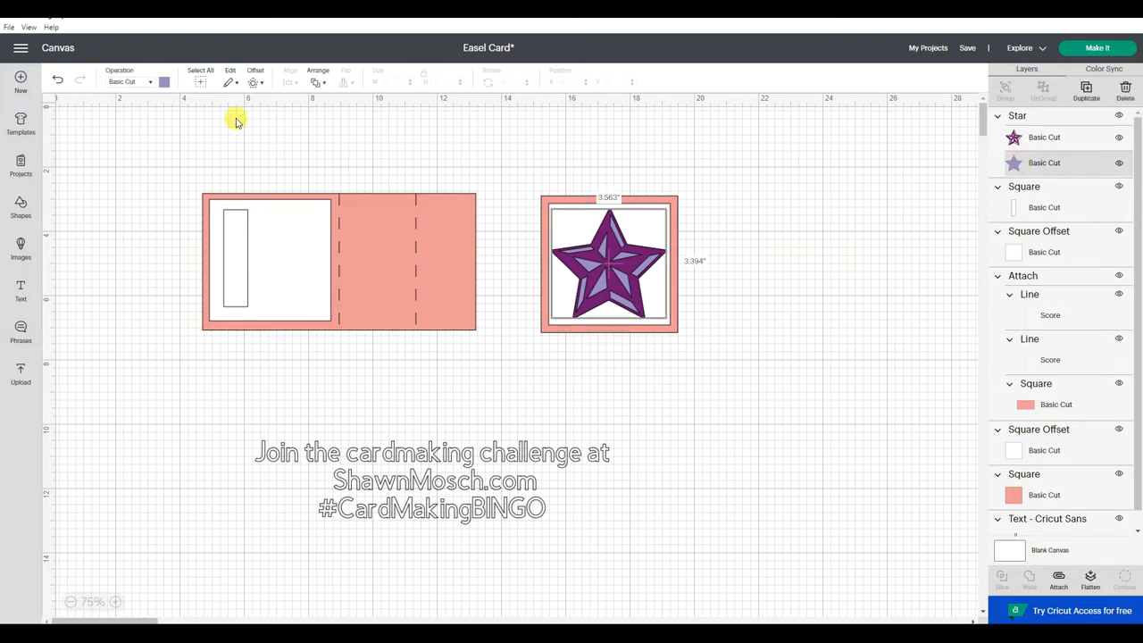
click(164, 83)
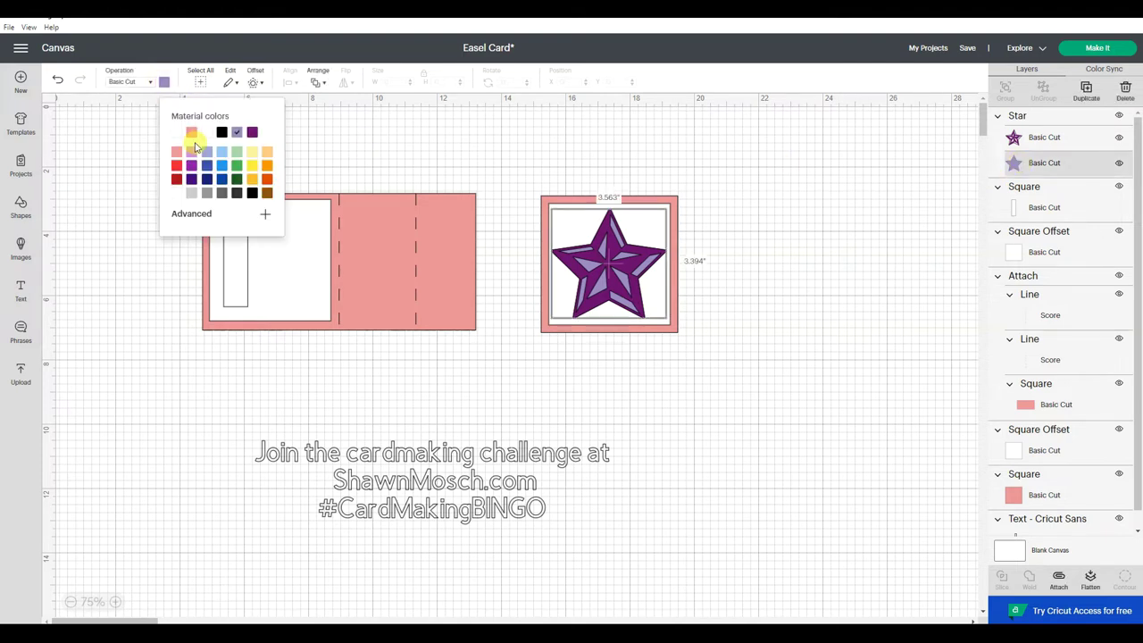
click(250, 168)
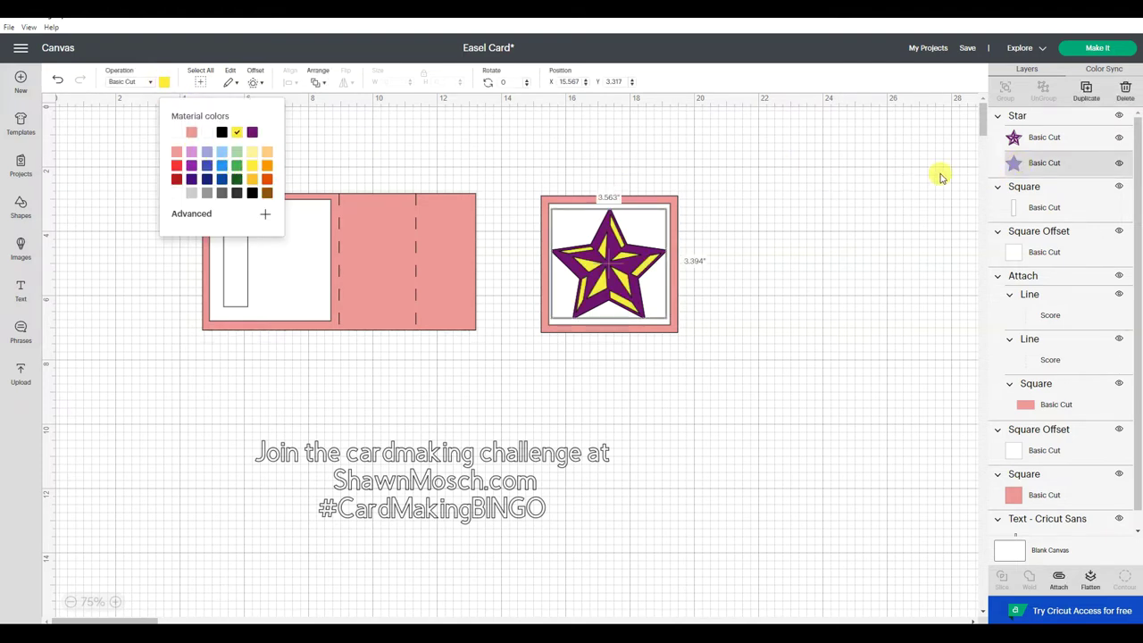
click(1077, 136)
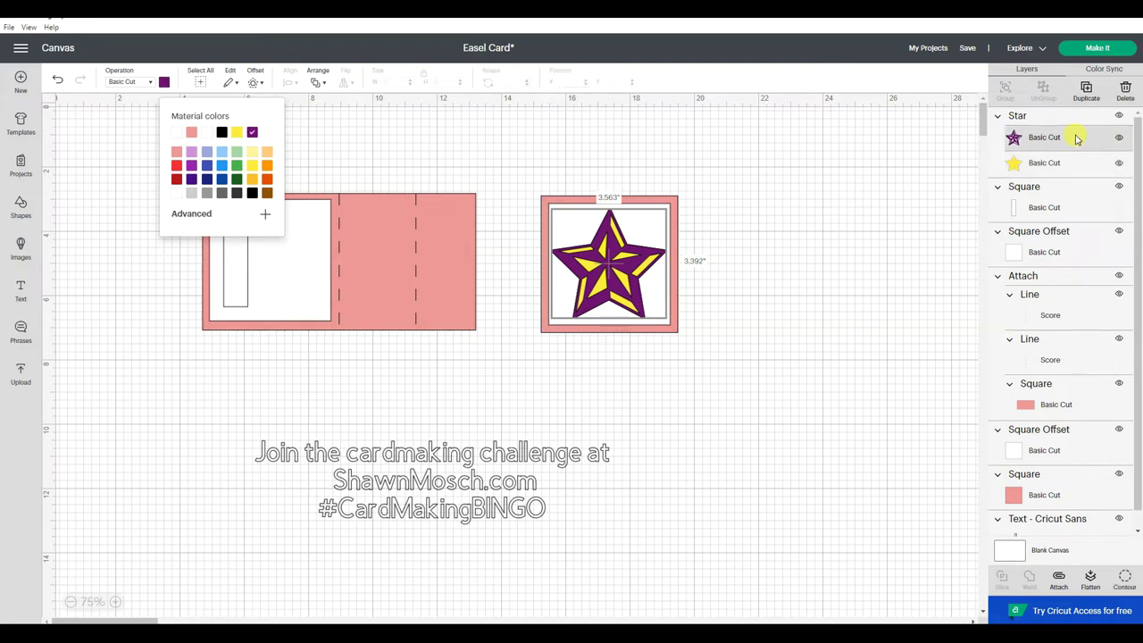
click(252, 180)
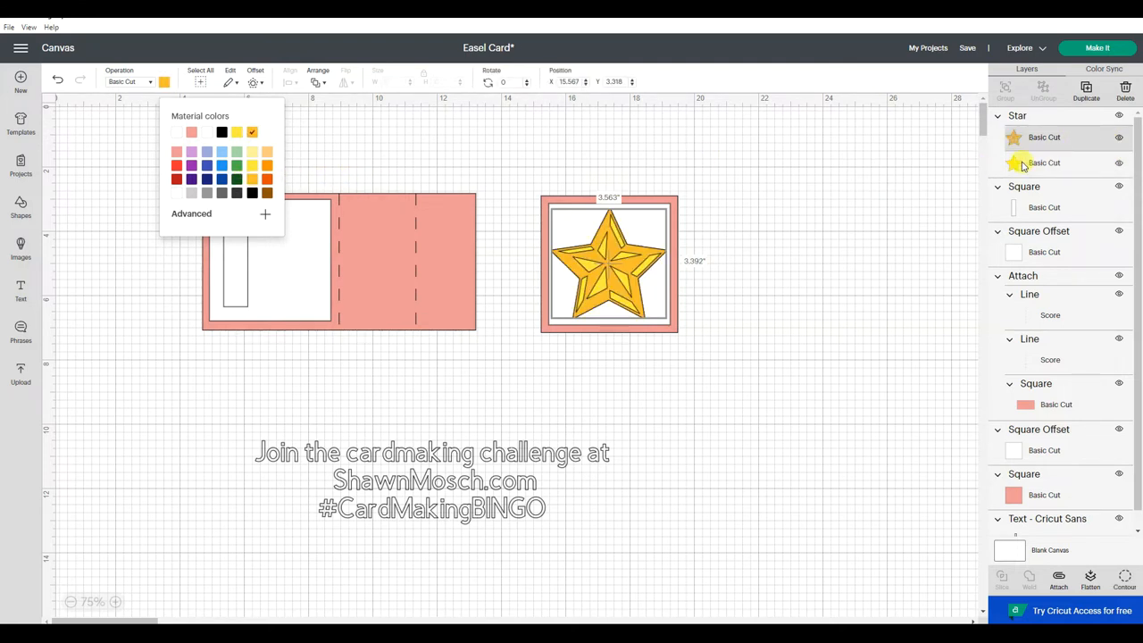
Step: Recolour the top star layer a lighter yellow and deselect the star
click(1076, 162)
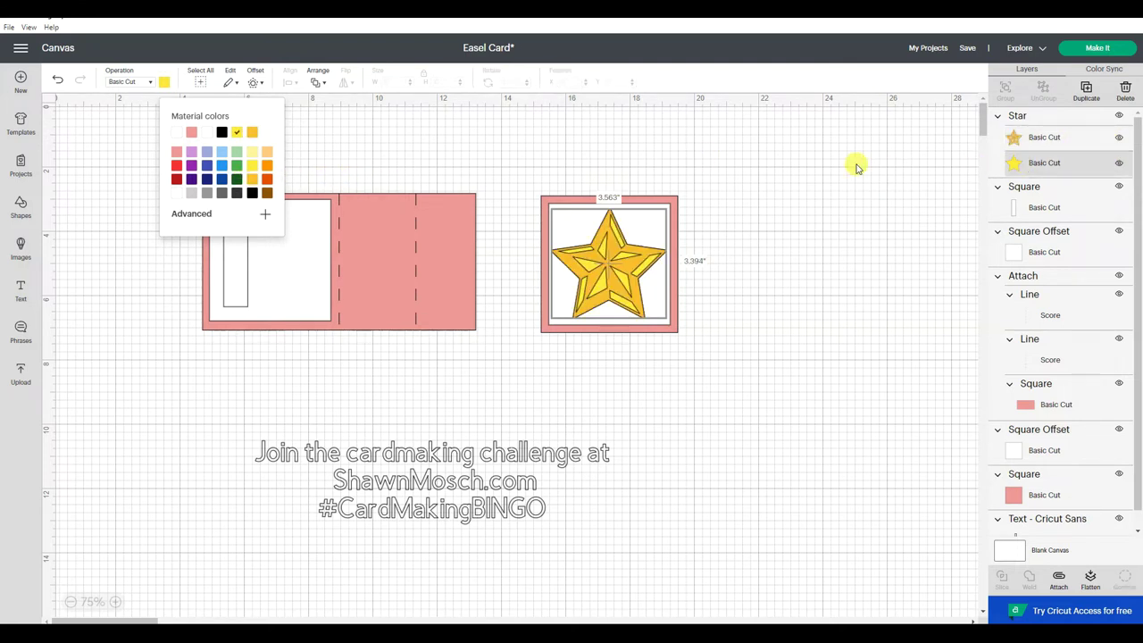
click(1063, 137)
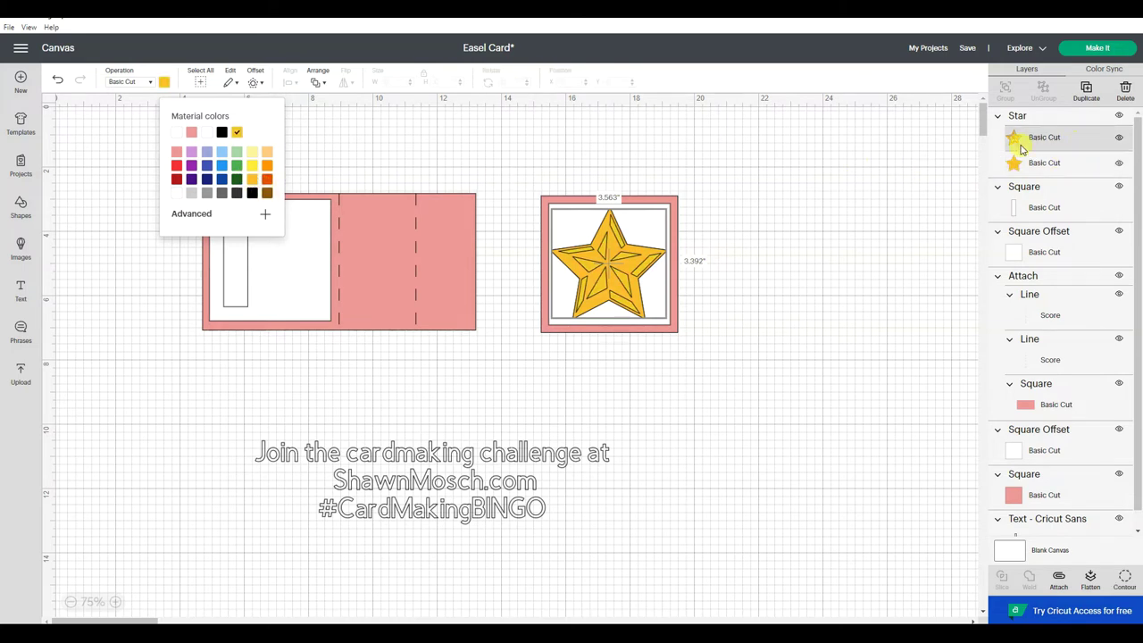
click(259, 159)
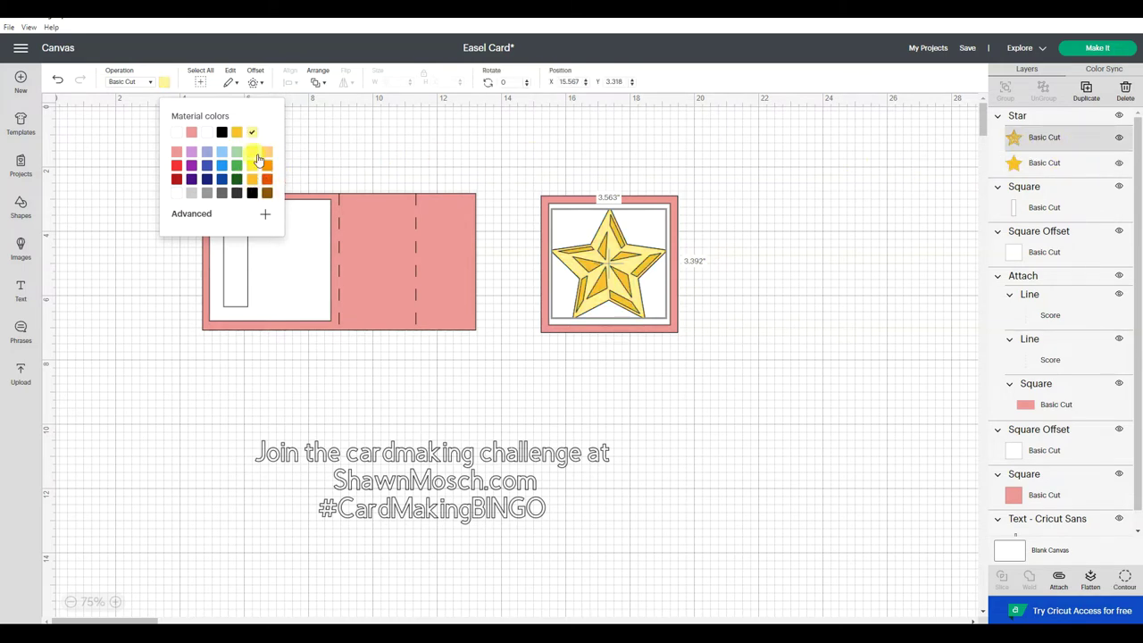
click(815, 194)
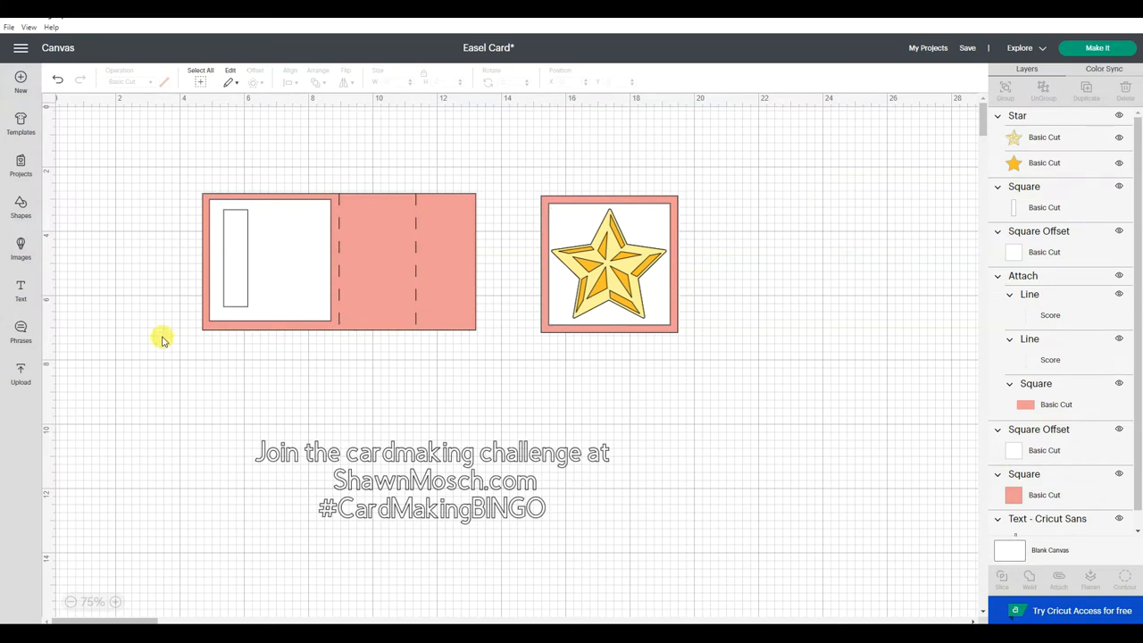
Step: Add a new text layer reading Happy Birthday to the canvas
click(21, 291)
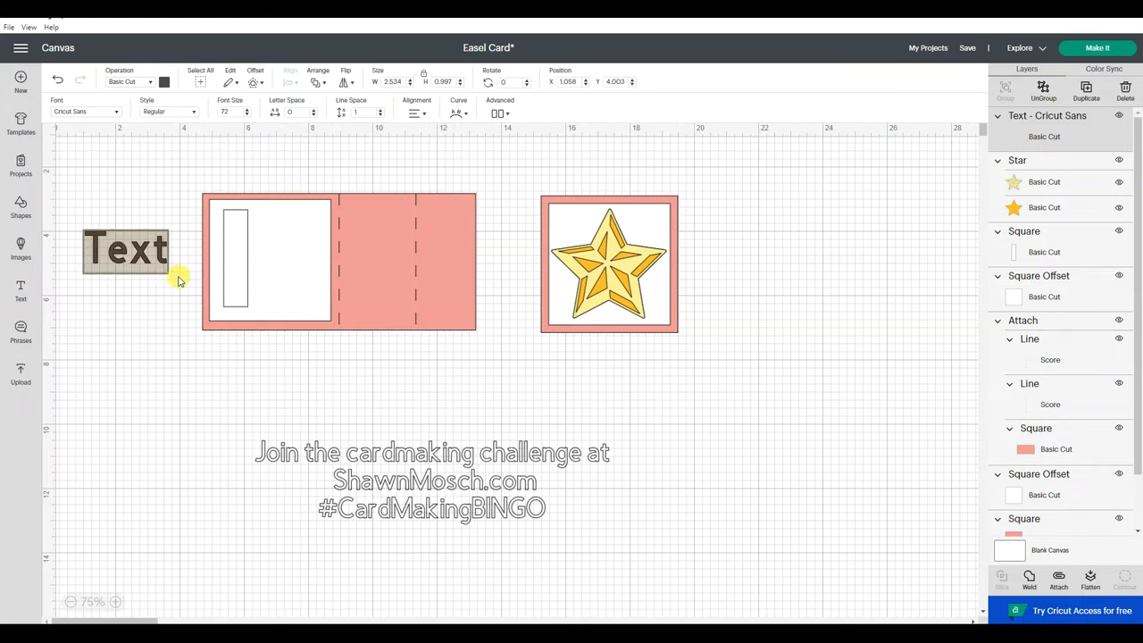
text(H)
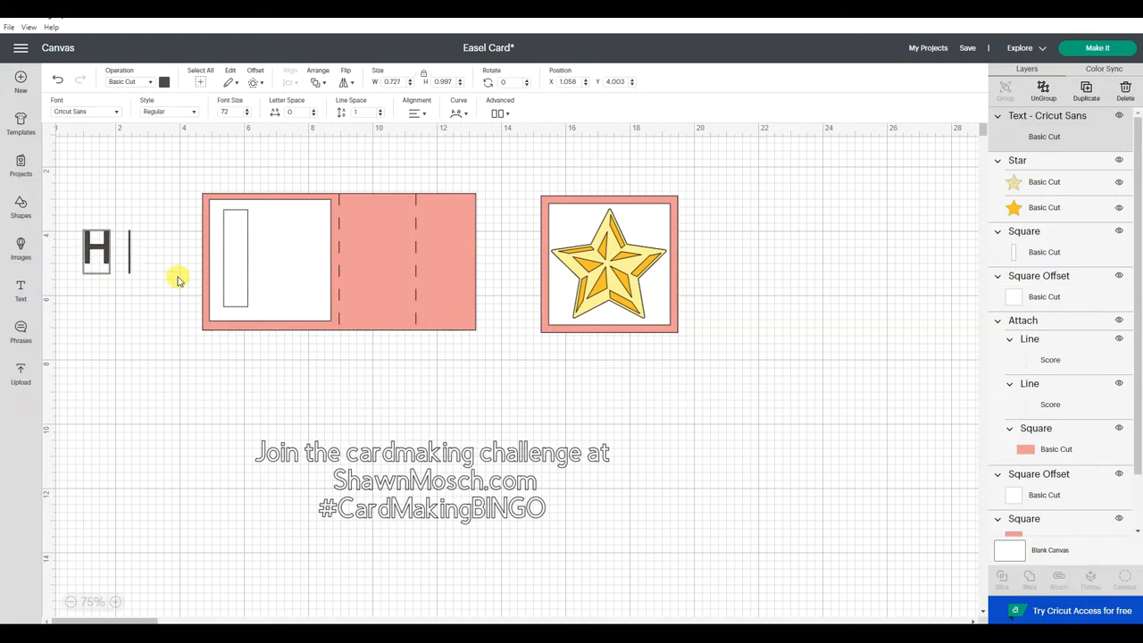
text(appy)
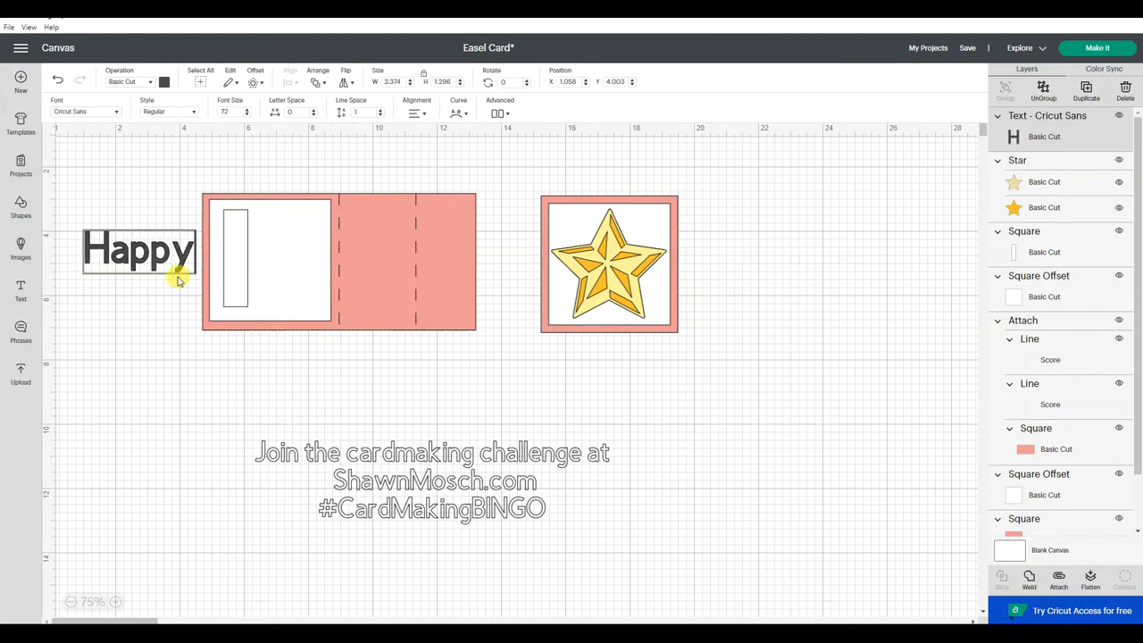
text( Bir)
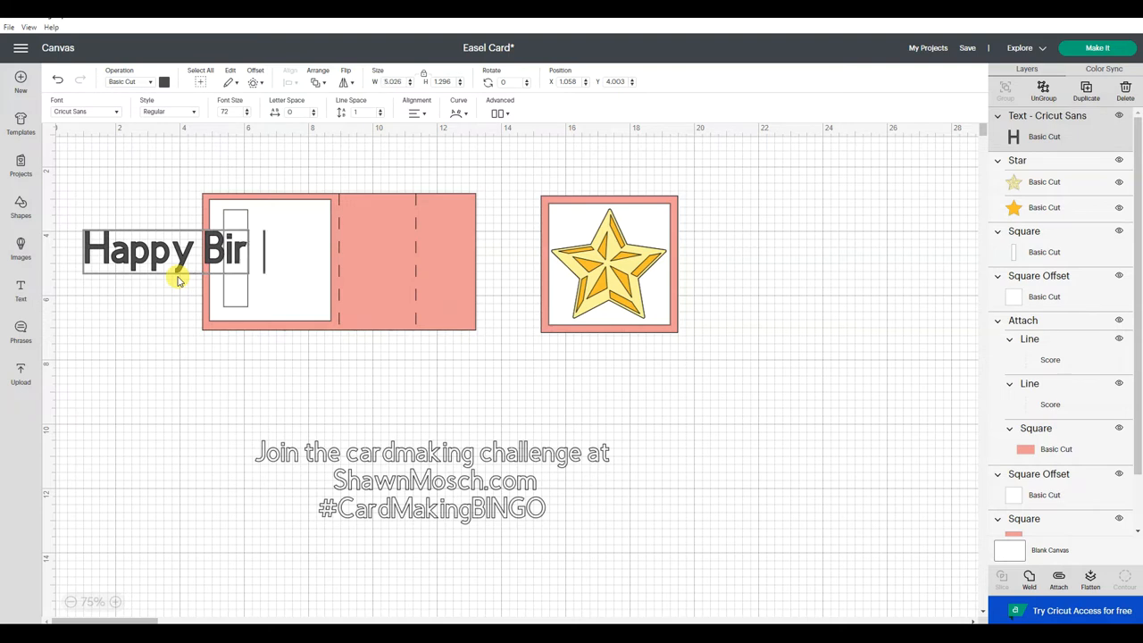
text(thday)
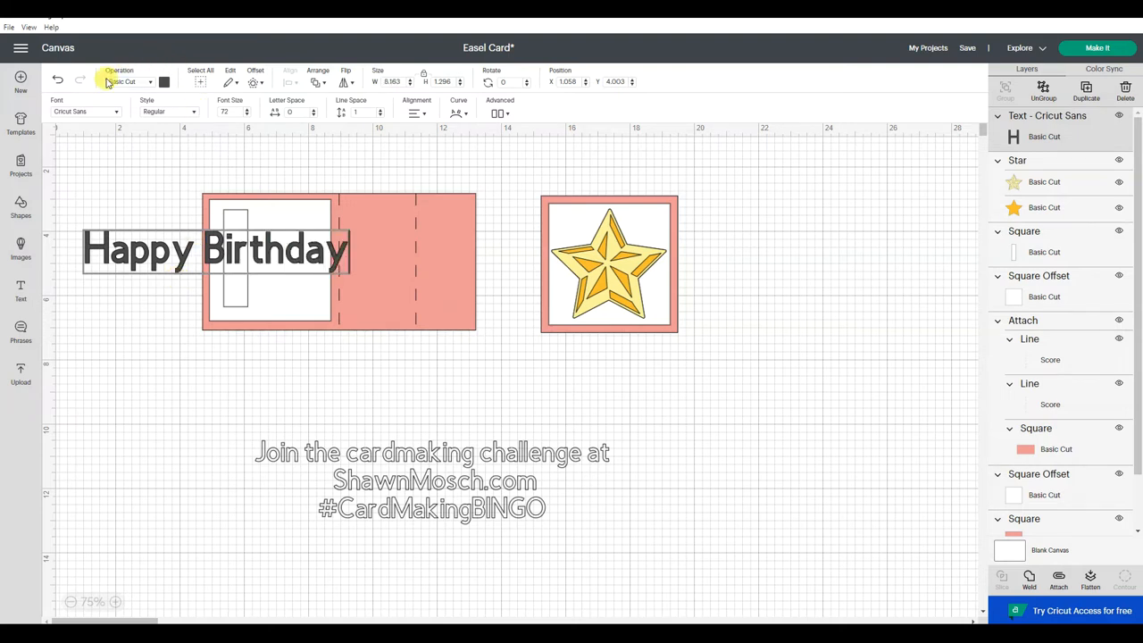
Step: Filter the font list to My Fonts without kerned-only and apply AR ESSENCE to the greeting
click(87, 113)
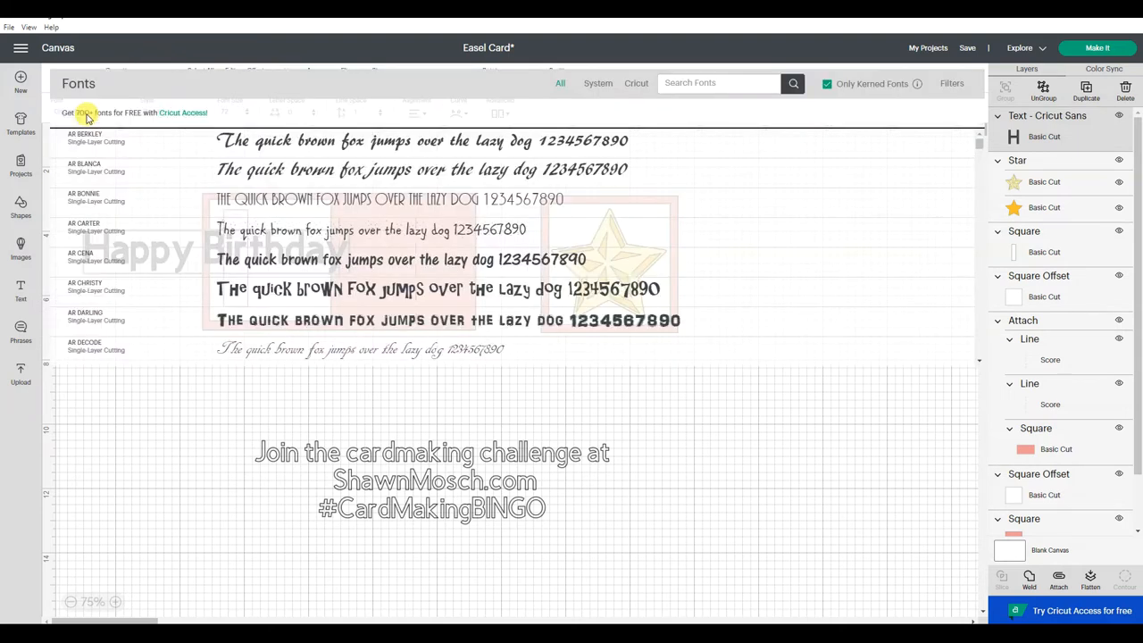
click(827, 84)
click(827, 84)
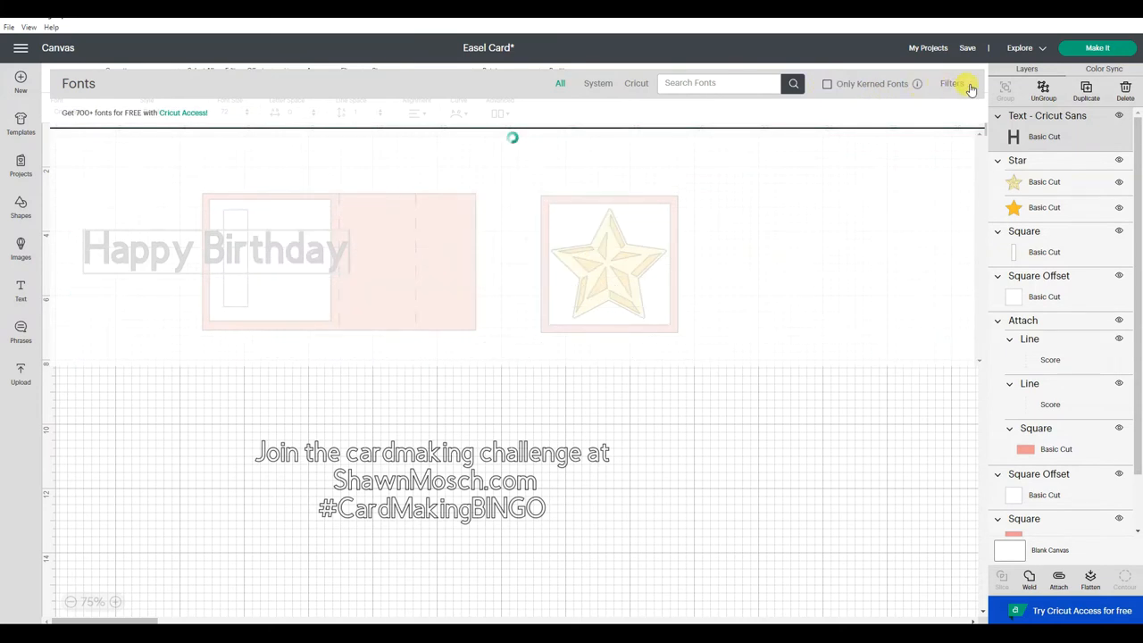
click(951, 84)
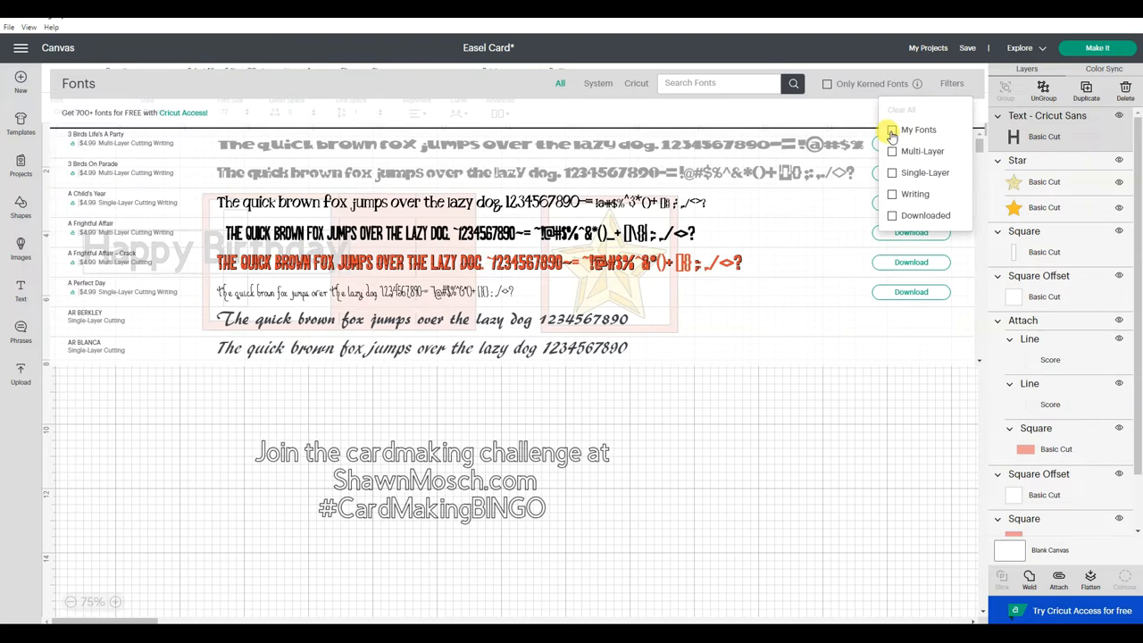
click(892, 131)
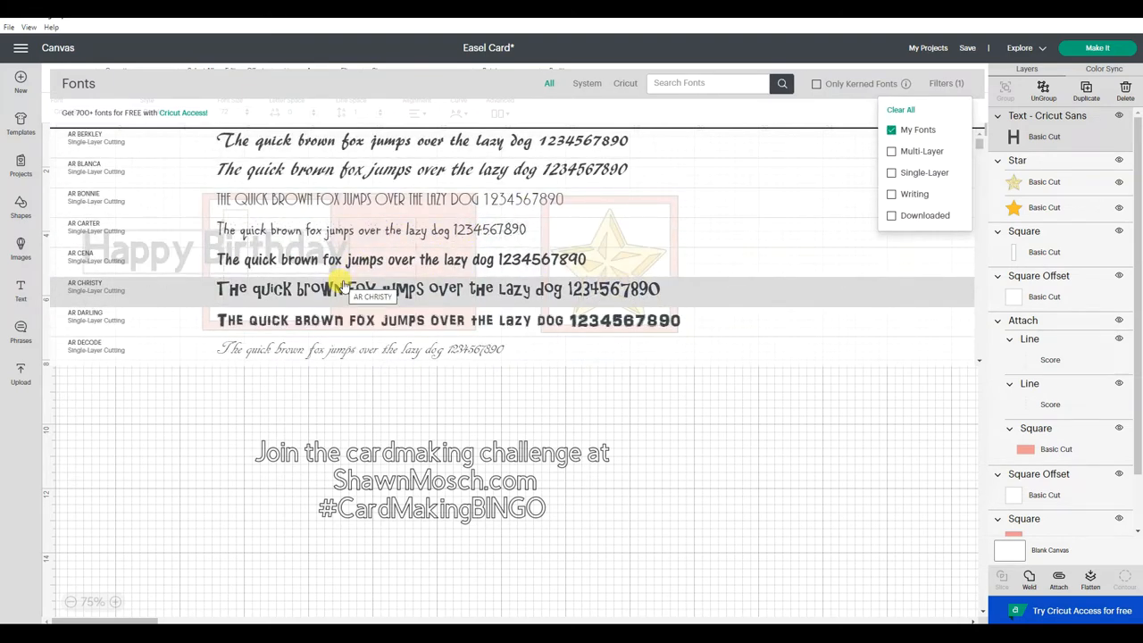
scroll(341, 287, down, 1)
scroll(341, 286, down, 3)
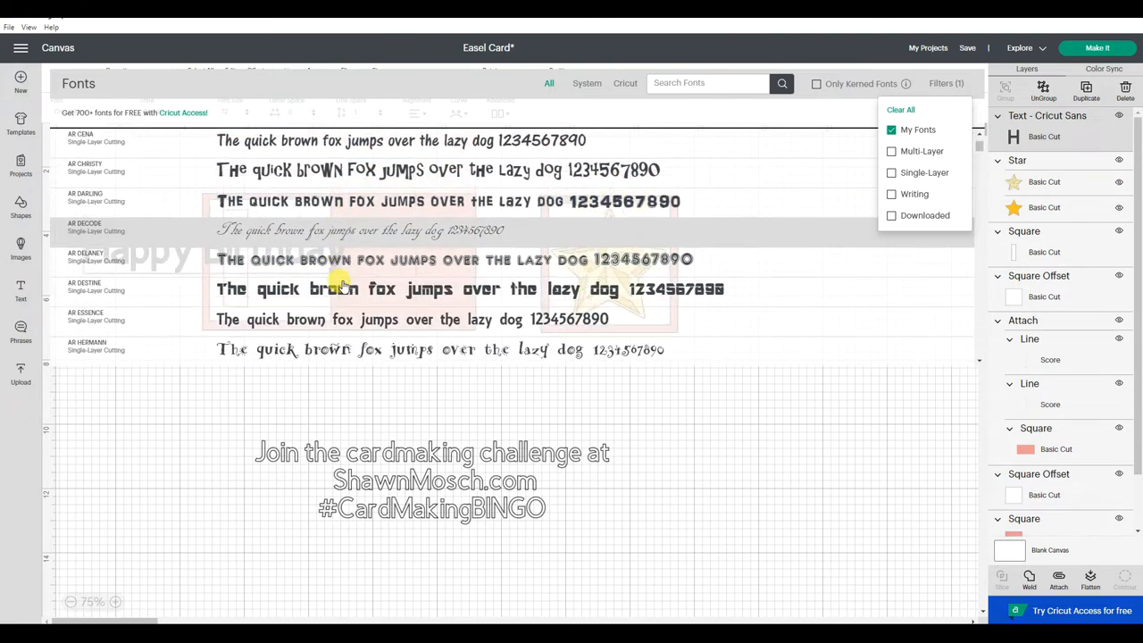
click(324, 326)
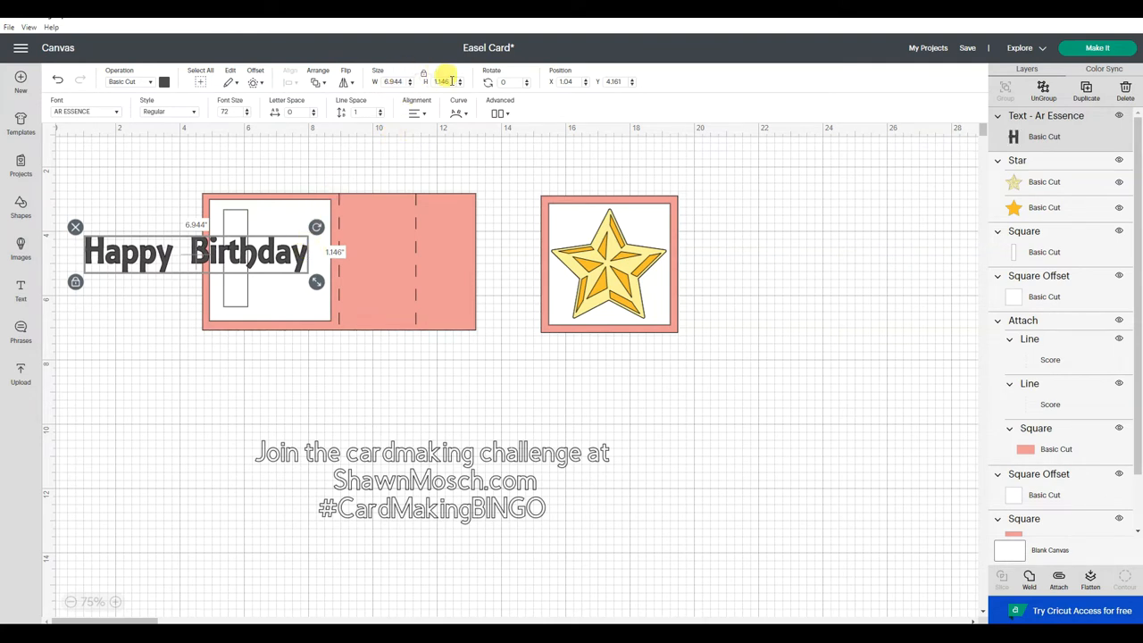
Step: Set the greeting height to 0.65 and rotate it 90 degrees to run vertically
drag(452, 81, 426, 82)
text(.65)
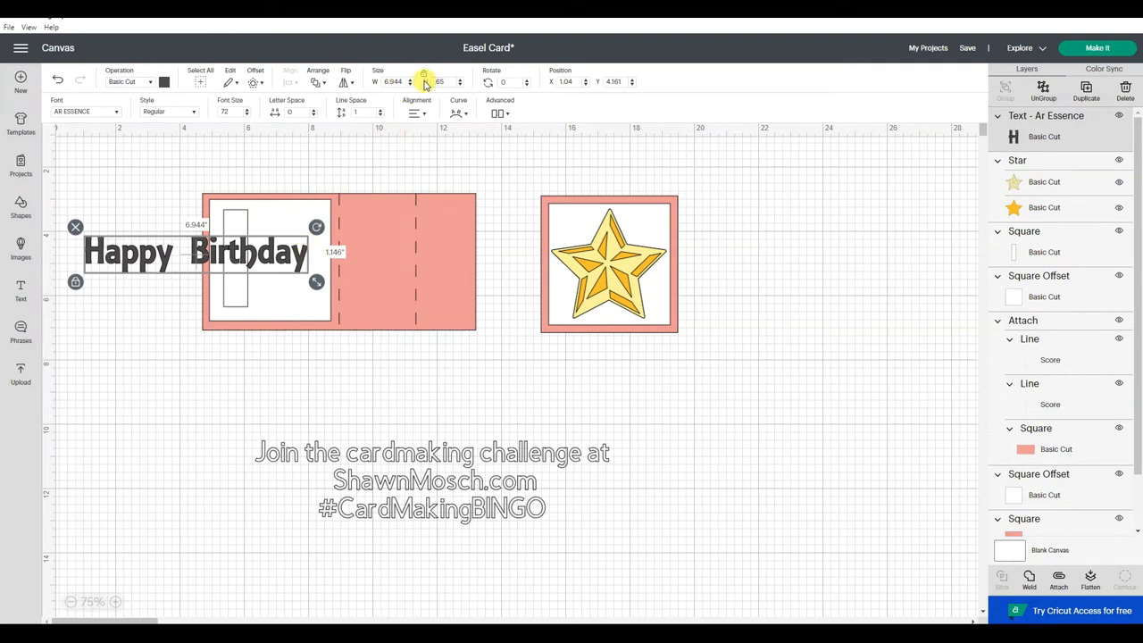
key(Return)
click(188, 253)
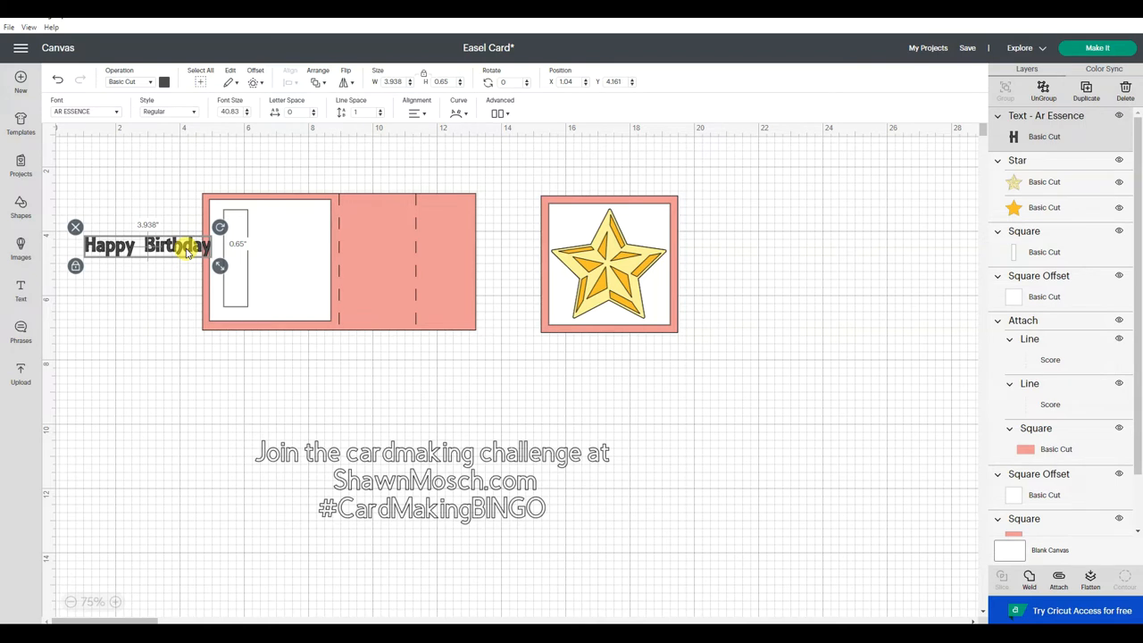
drag(511, 81, 485, 82)
text(90)
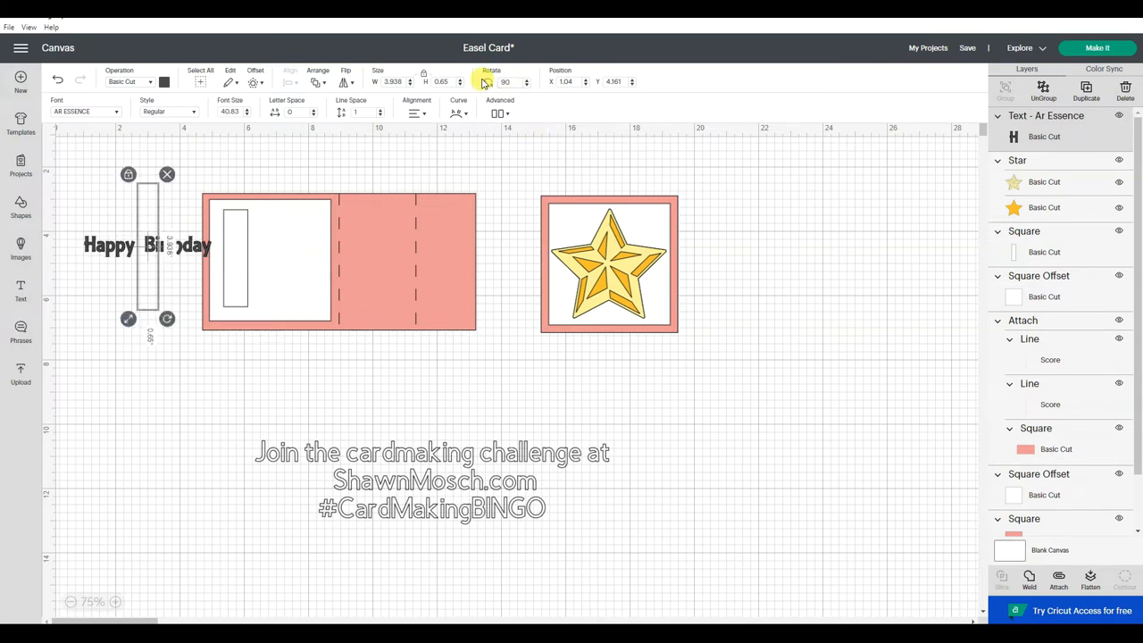
key(Return)
Step: Place the greeting on the white panel strip at 2.85 wide and nudge it into position
drag(147, 268, 239, 299)
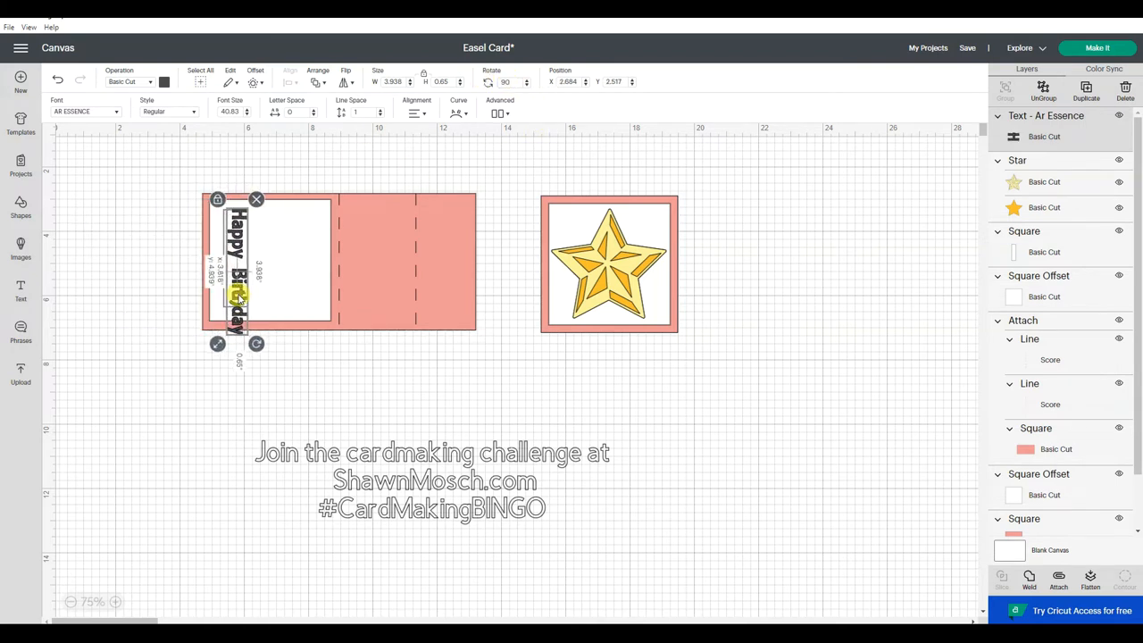
drag(407, 81, 376, 83)
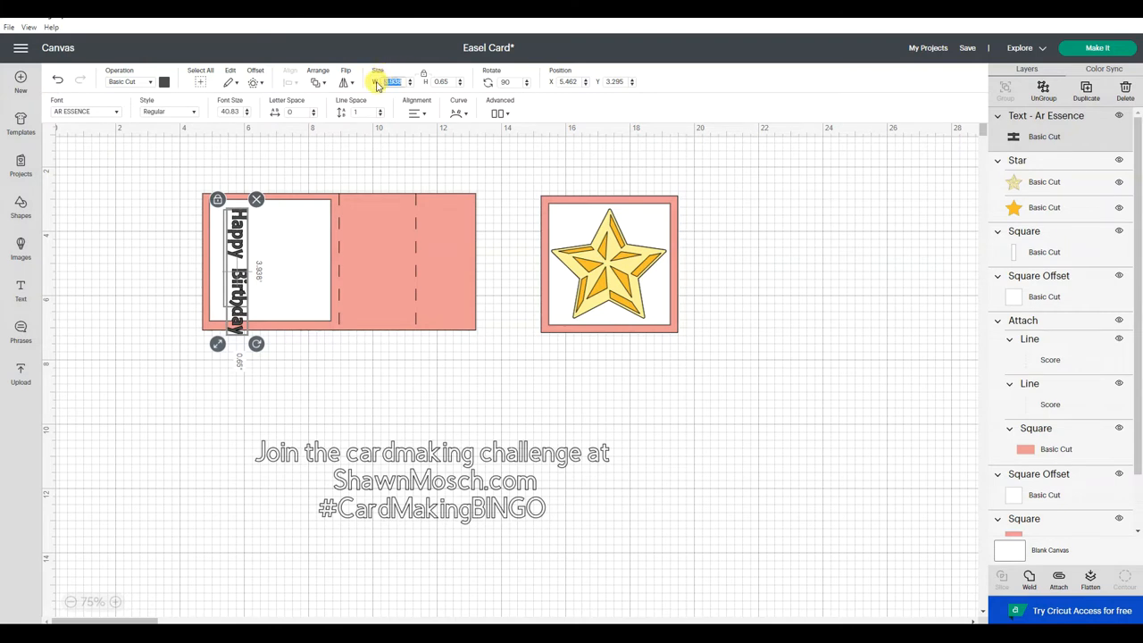
text(2.85)
key(Return)
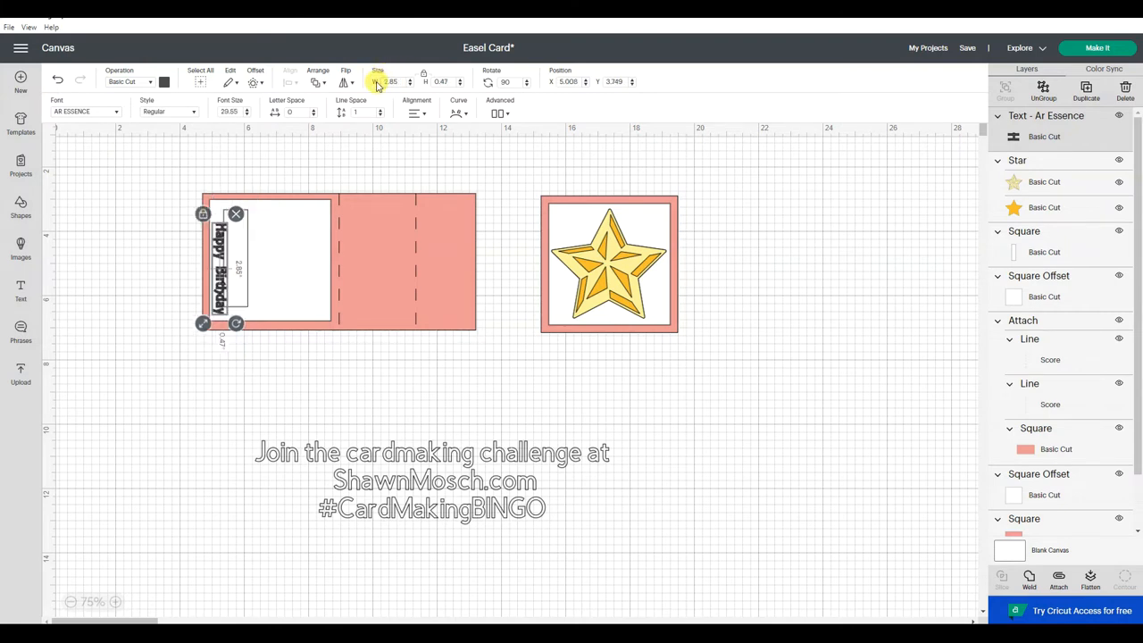
click(125, 223)
drag(218, 277, 236, 268)
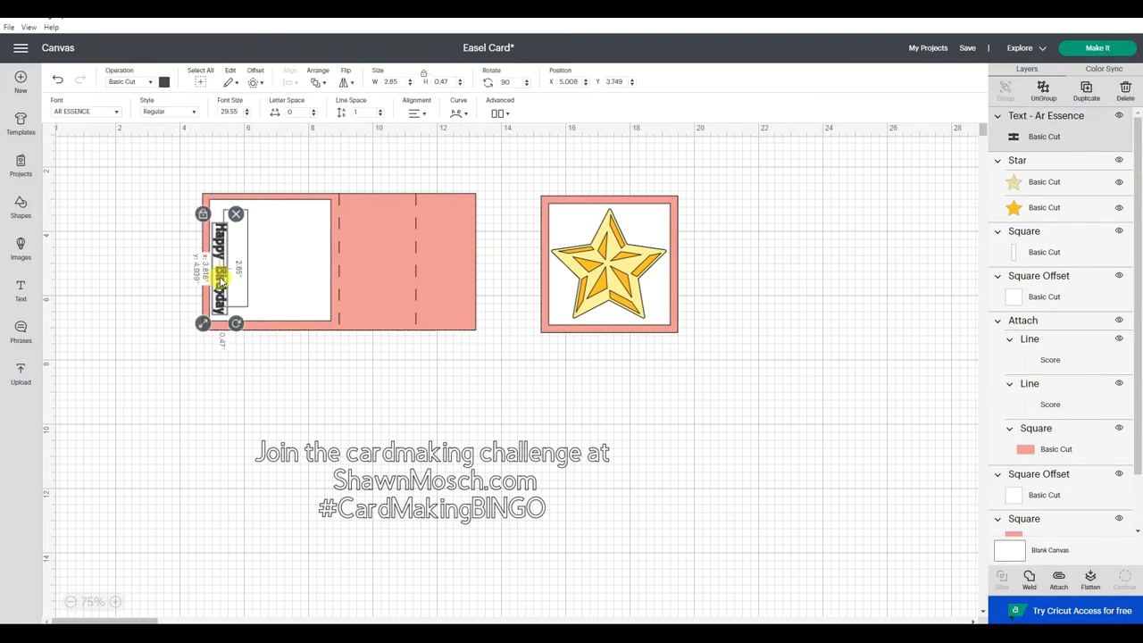
click(163, 261)
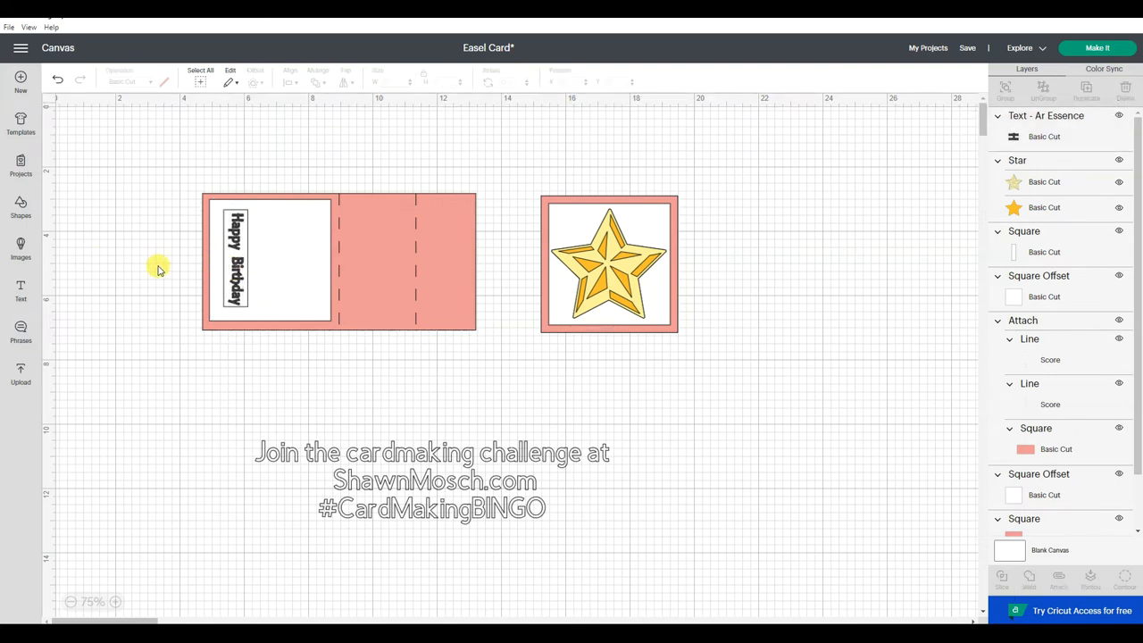